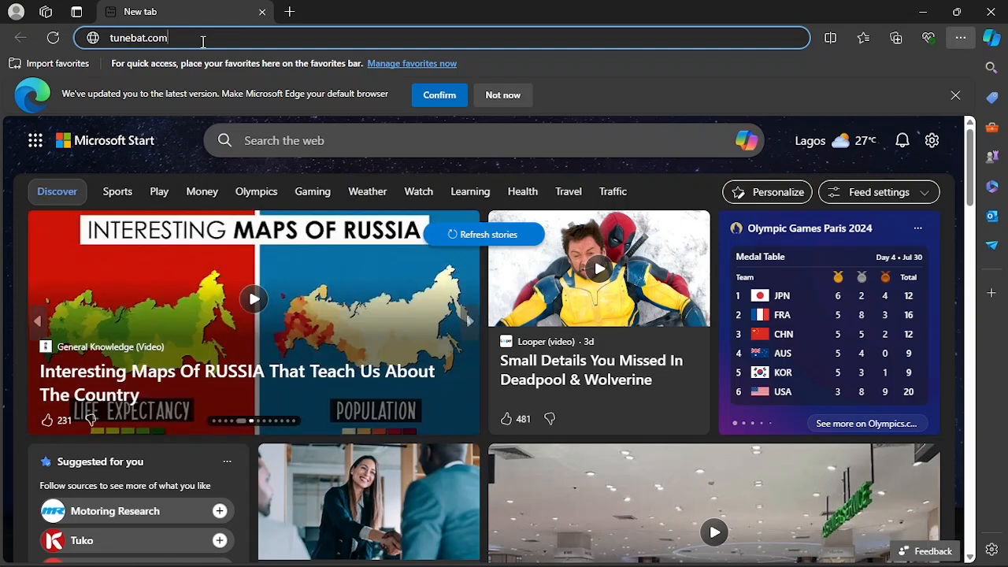
- Open the website tunebat.com in the browser
key(Return)
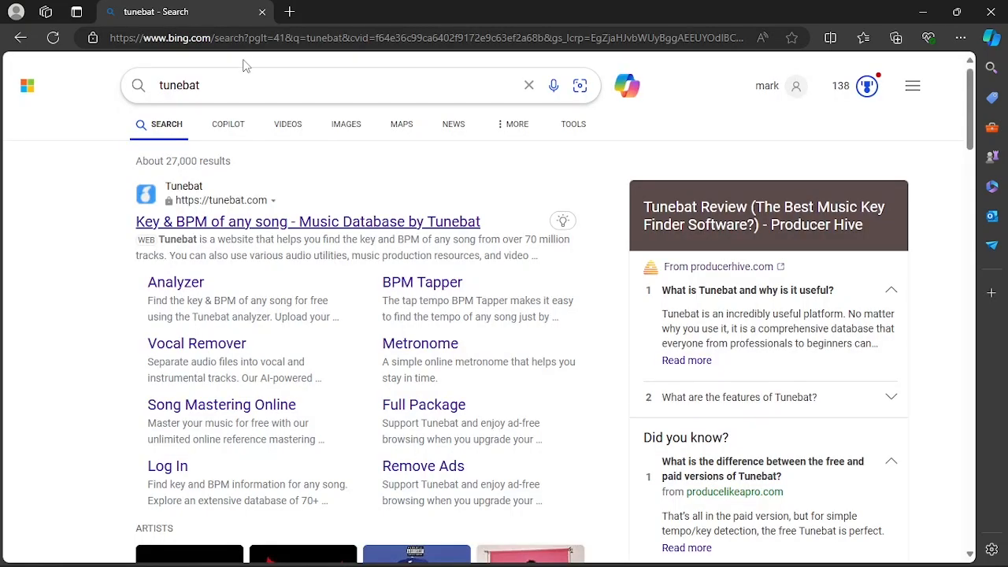
click(258, 38)
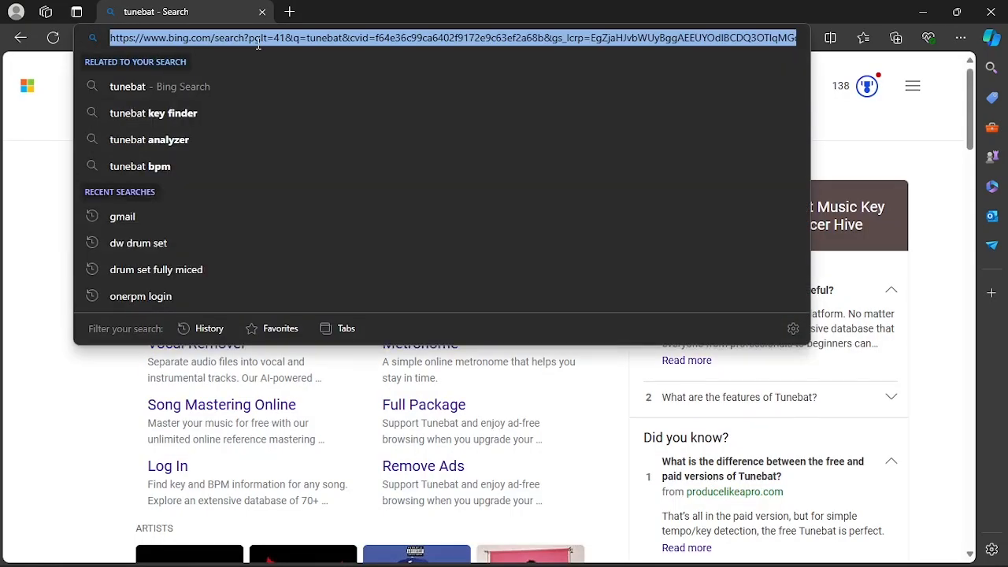
text(tunebat)
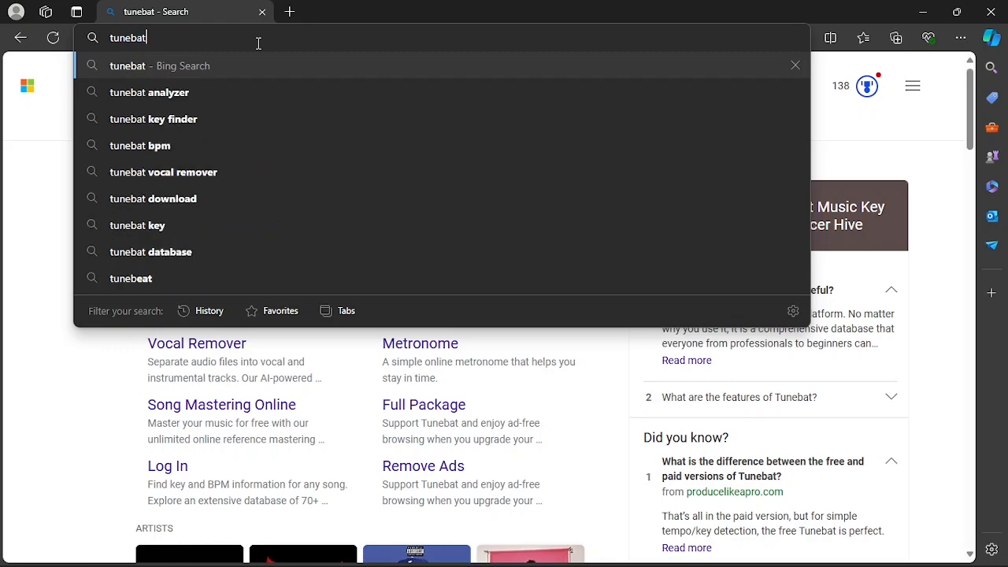
text(.com)
key(Return)
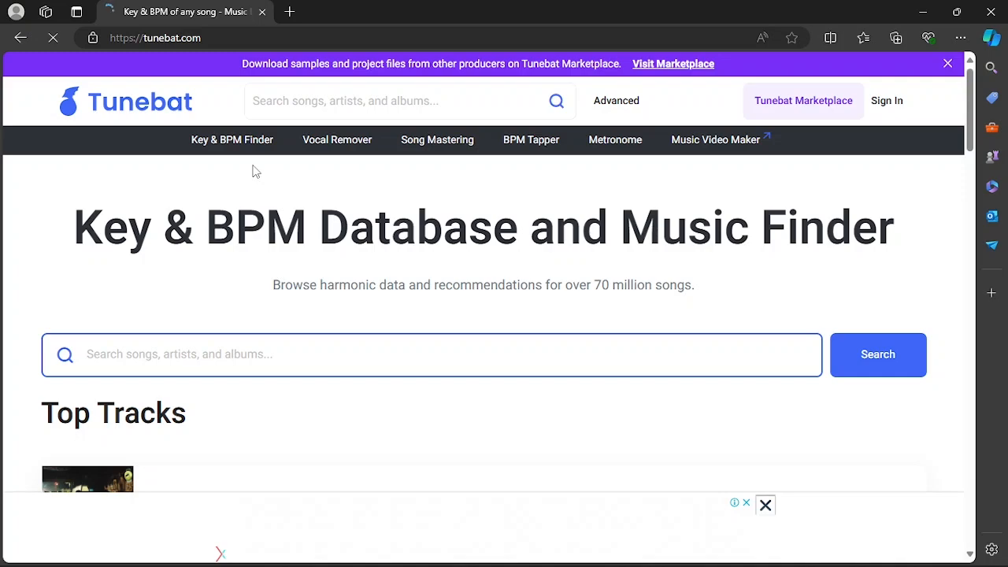
- Look over the Tunebat home page and open its Key & BPM Finder
scroll(320, 277, down, 5)
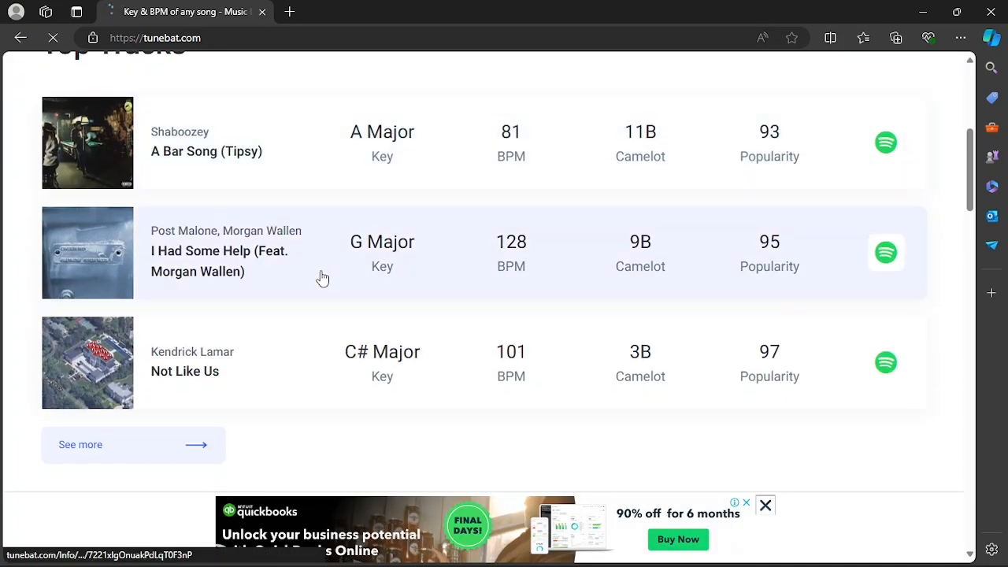
scroll(322, 277, down, 15)
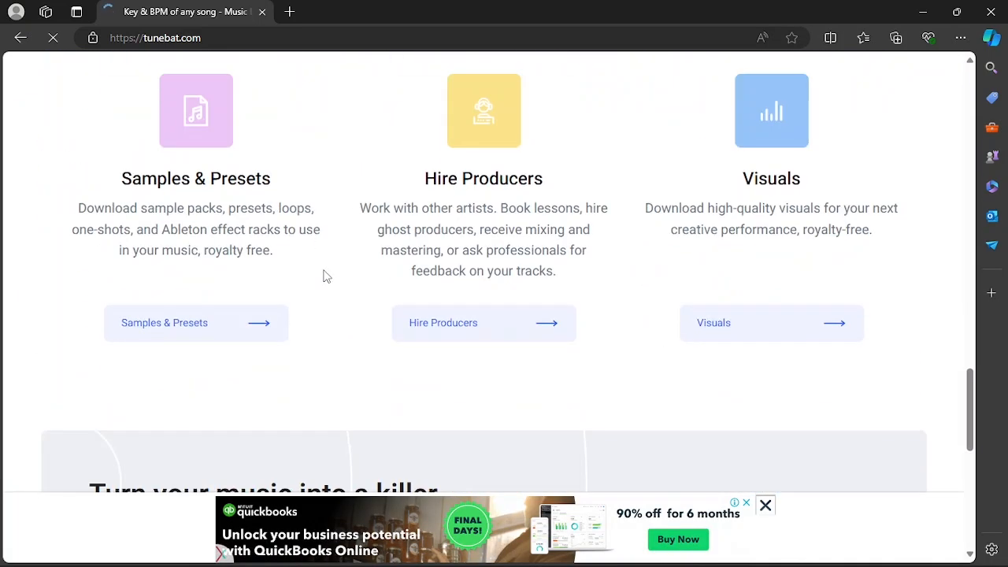
scroll(324, 274, down, 3)
scroll(331, 260, up, 20)
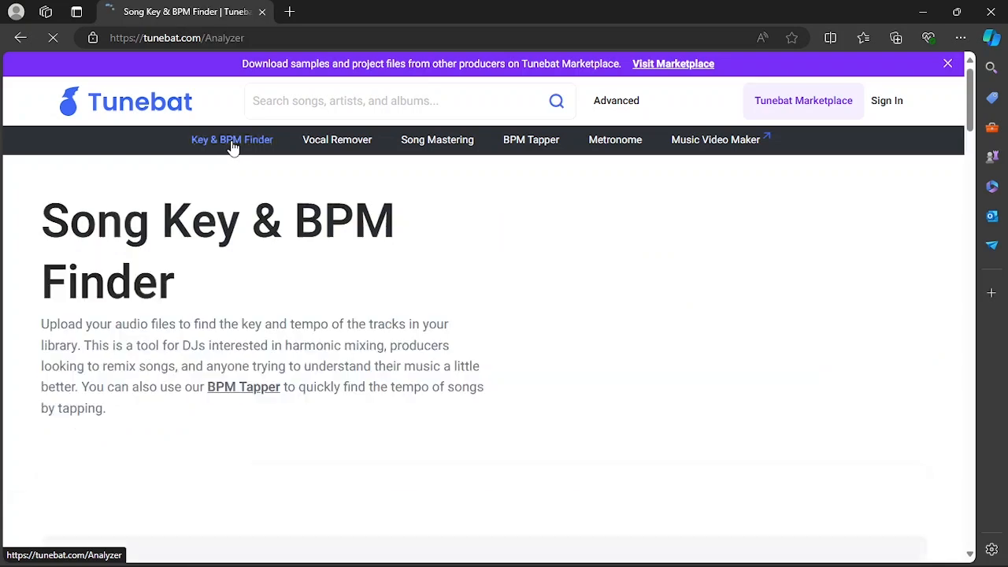
- Upload the "__Yeshua__ The Drummer_s Perspective" audio file from the Desktop for analysis and review its key and BPM
scroll(432, 281, down, 4)
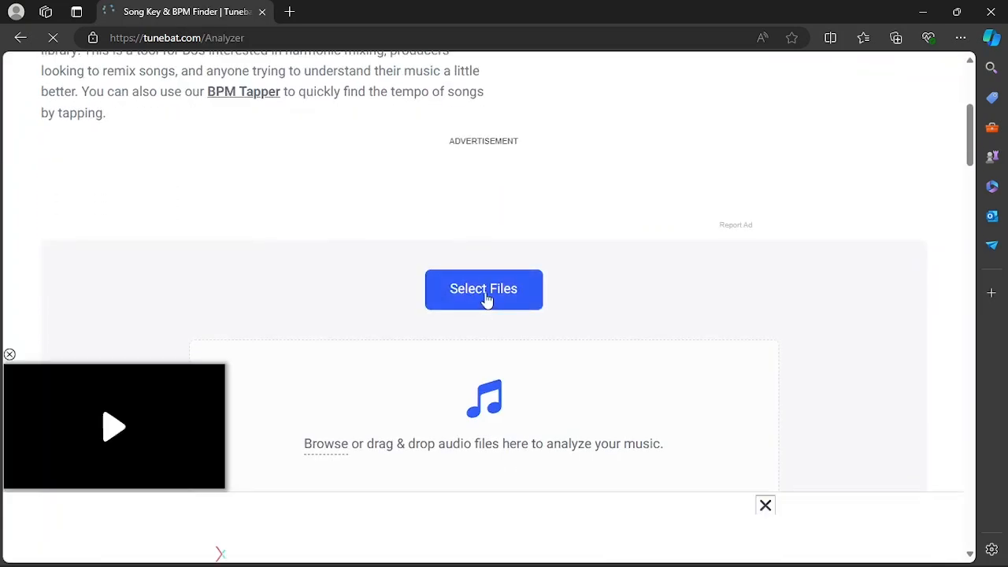
click(486, 296)
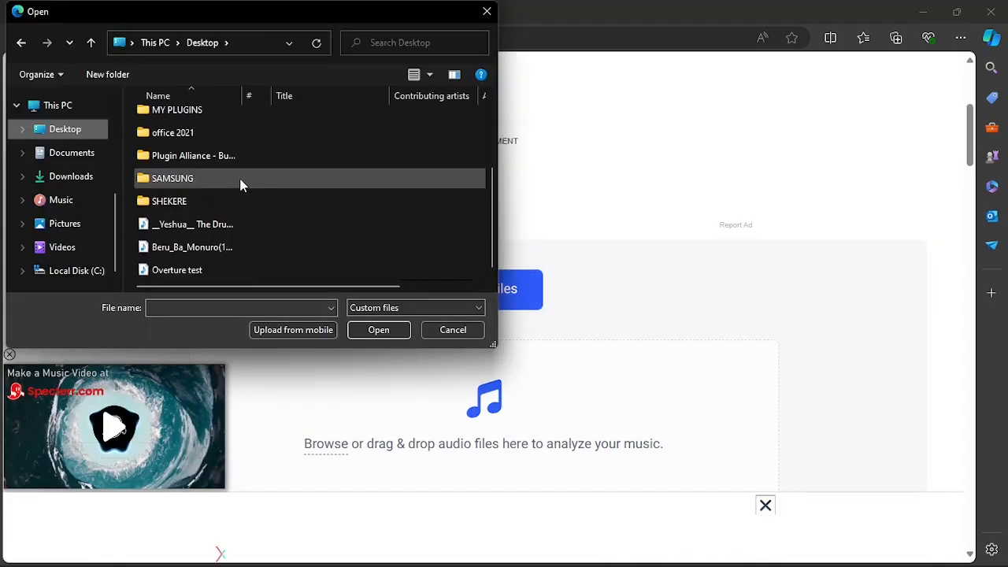
click(203, 227)
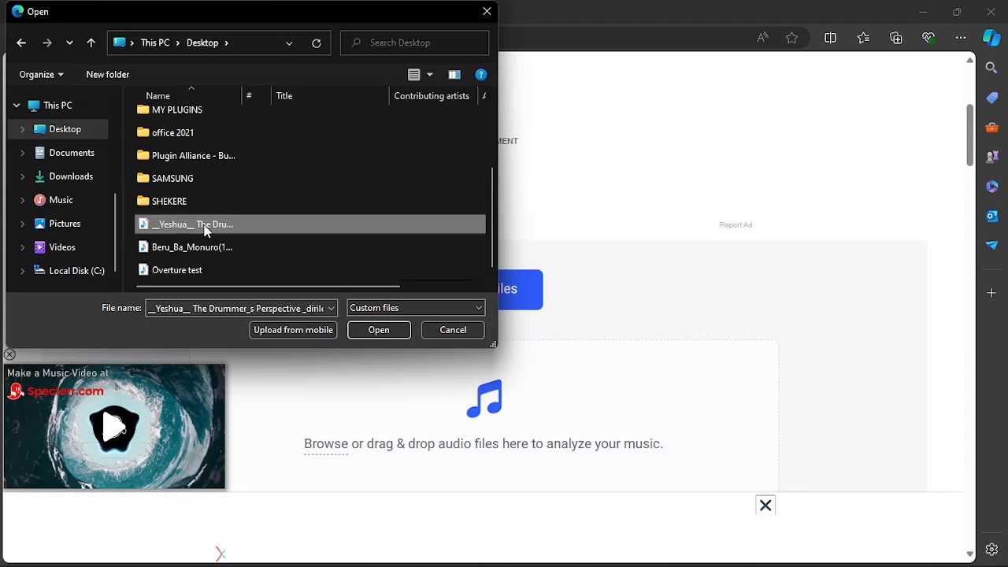
click(379, 332)
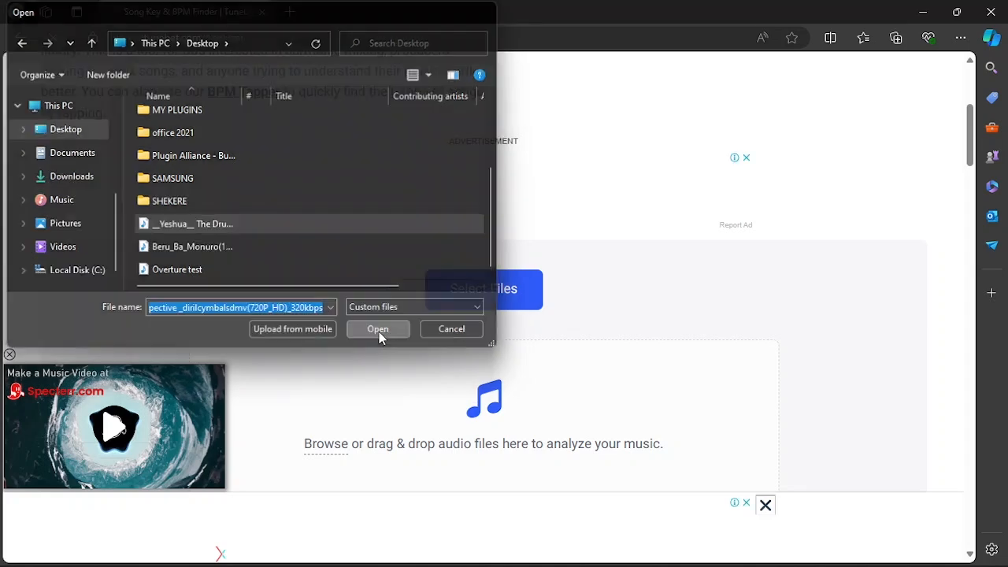
scroll(408, 360, down, 3)
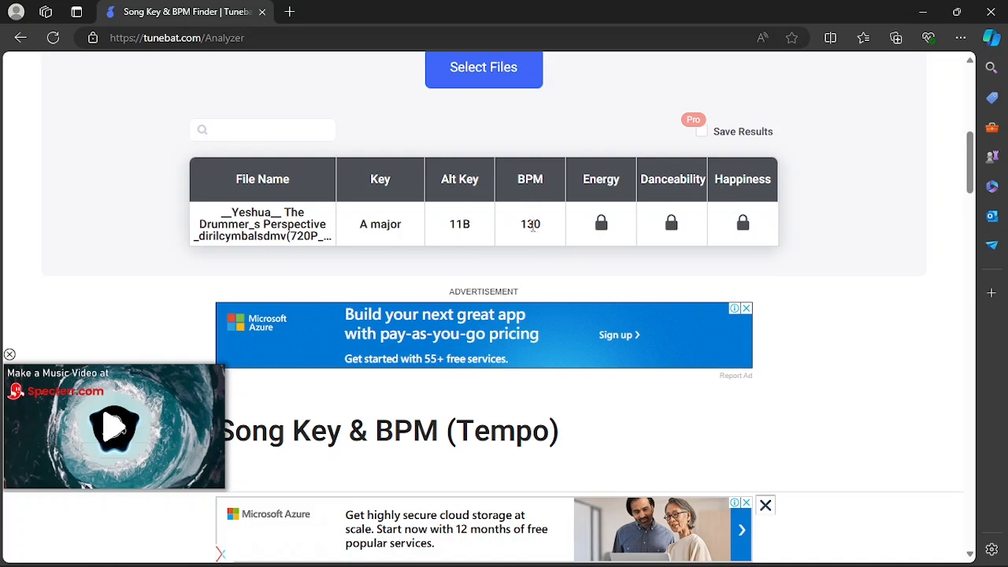
scroll(533, 231, up, 5)
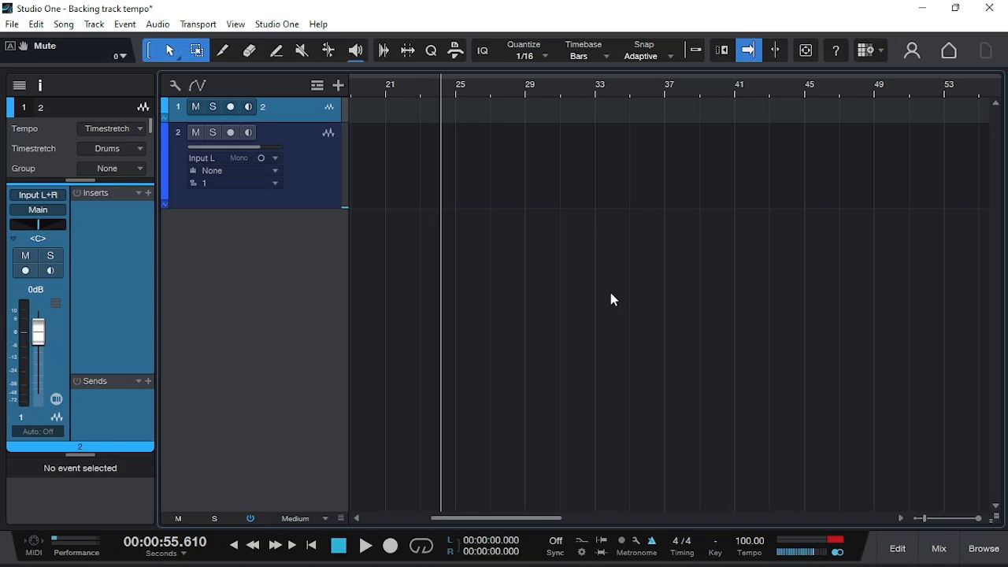
- Switch to Studio One and add one stereo audio track named beat
key(t)
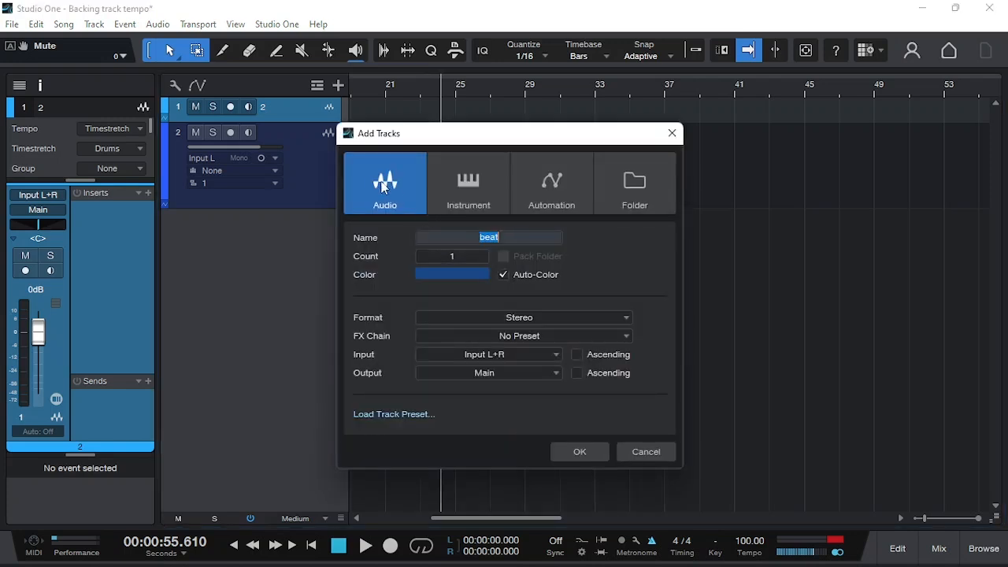
key(Return)
click(308, 276)
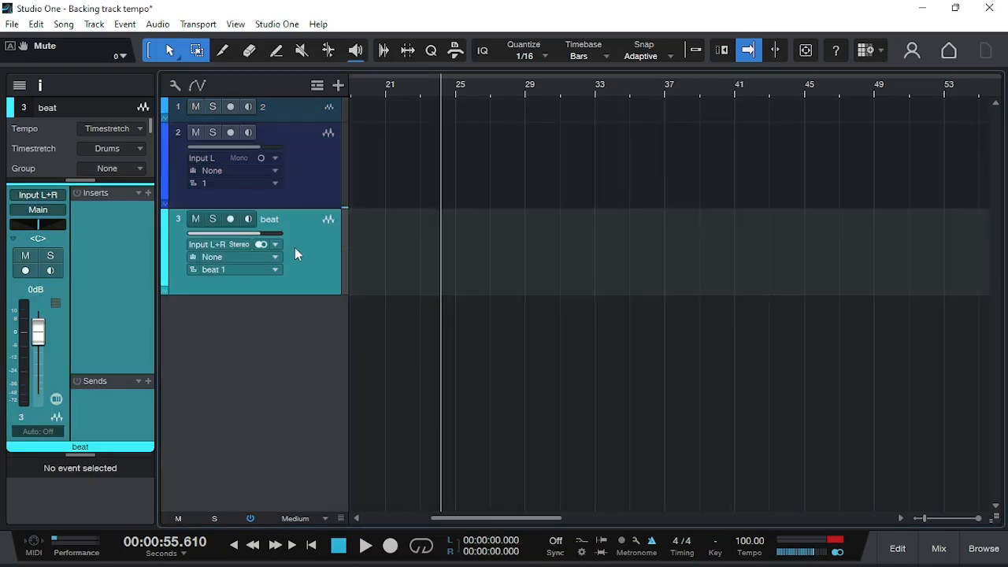
- Import the "__Yeshua__ The Drummer_s Perspective" audio file from the Desktop onto the beat track
click(64, 24)
click(101, 41)
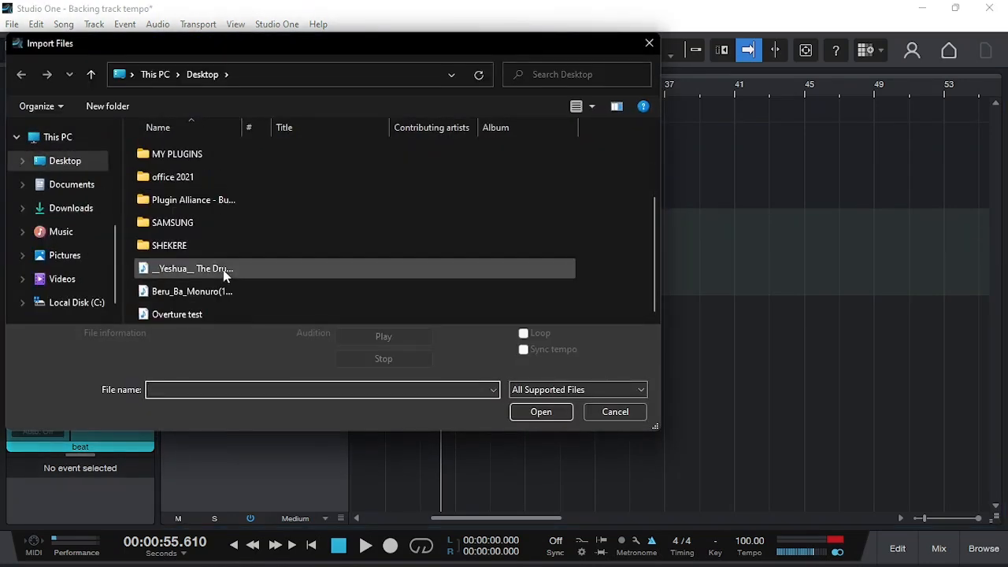
click(223, 269)
click(533, 431)
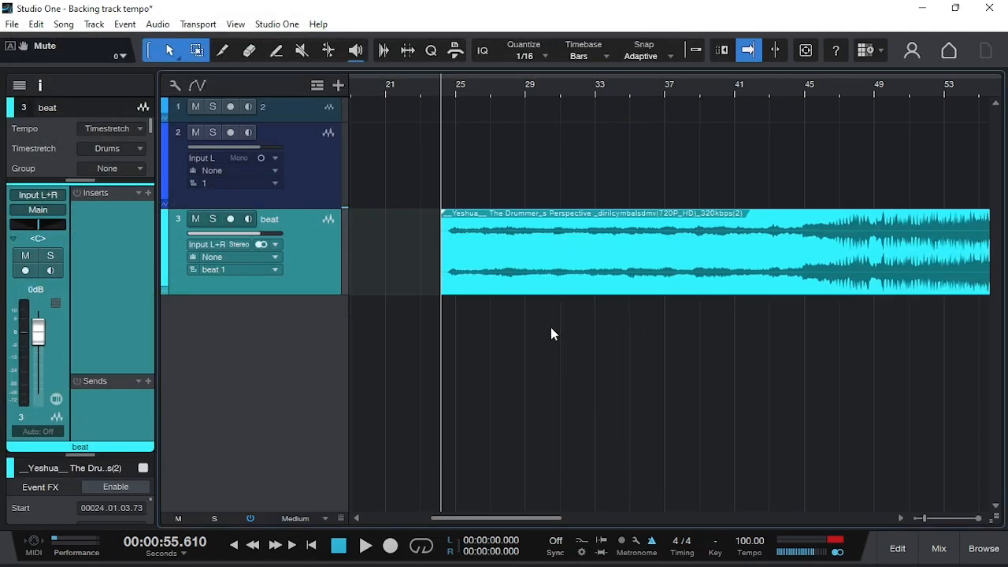
- Move the imported audio event to the very start of the song at bar 1
drag(645, 268, 455, 268)
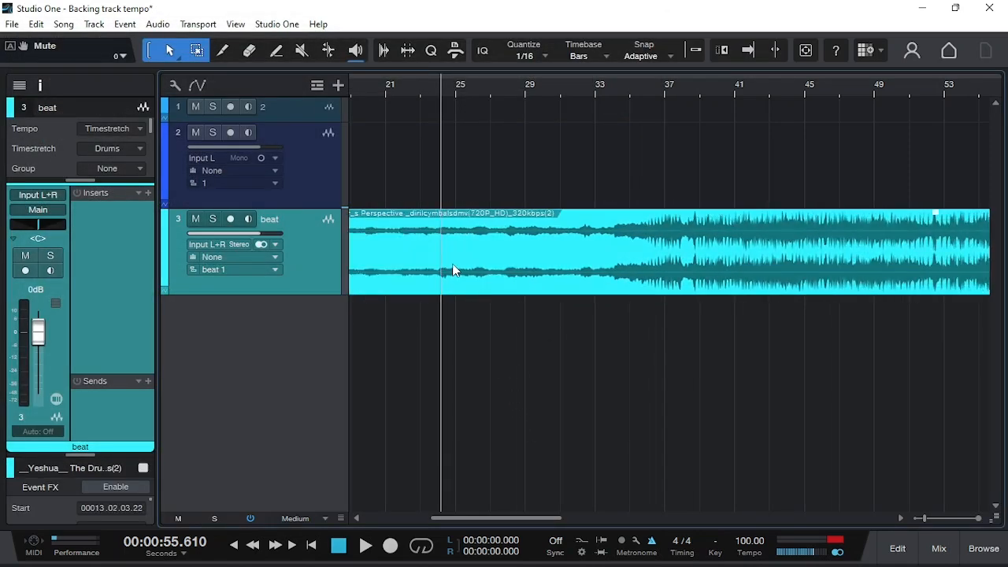
scroll(455, 268, down, 4)
drag(596, 271, 489, 265)
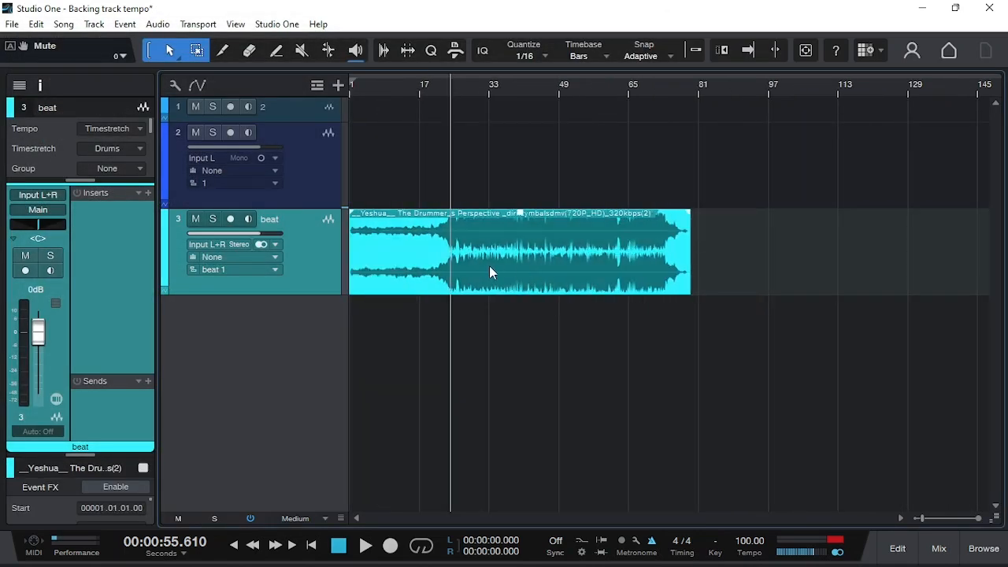
- Play the beat track from about bar 25 to hear its original speed, and stop playback
key(e)
key(e)
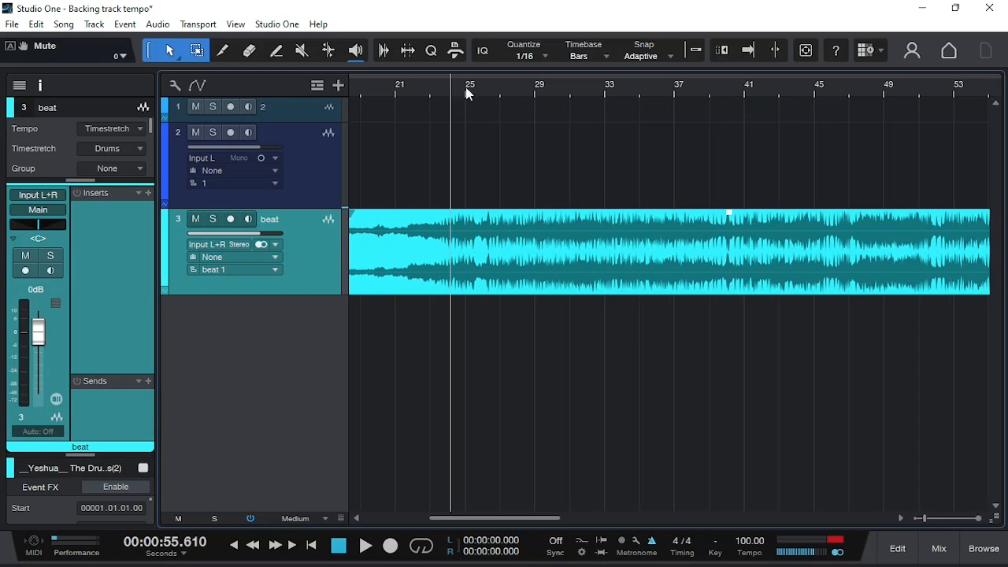
click(467, 89)
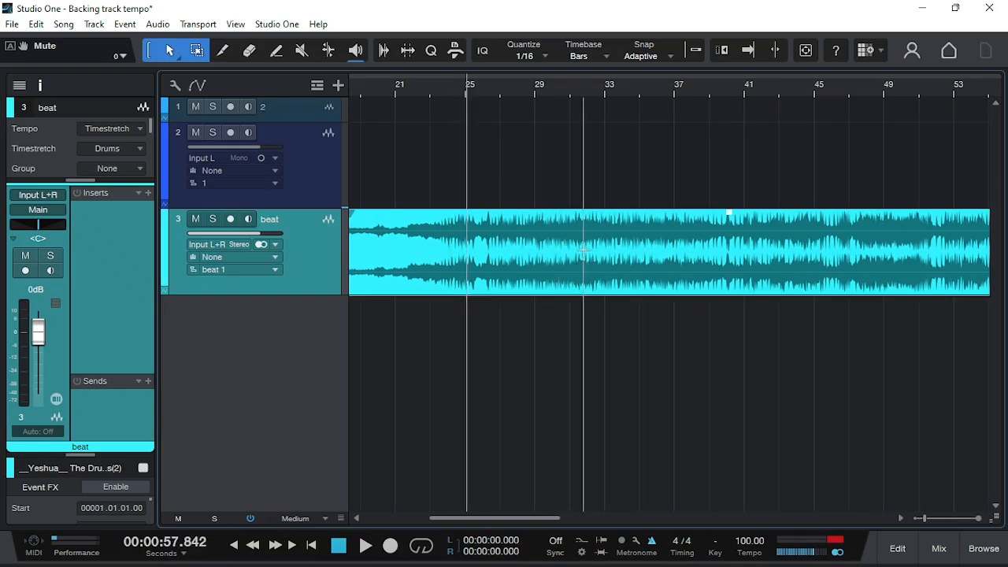
key(space)
key(f)
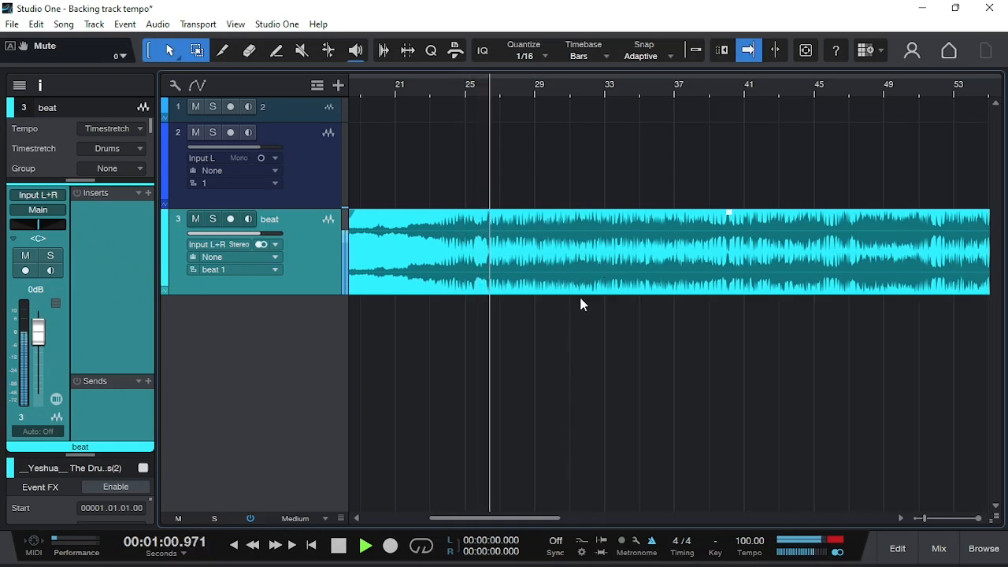
key(space)
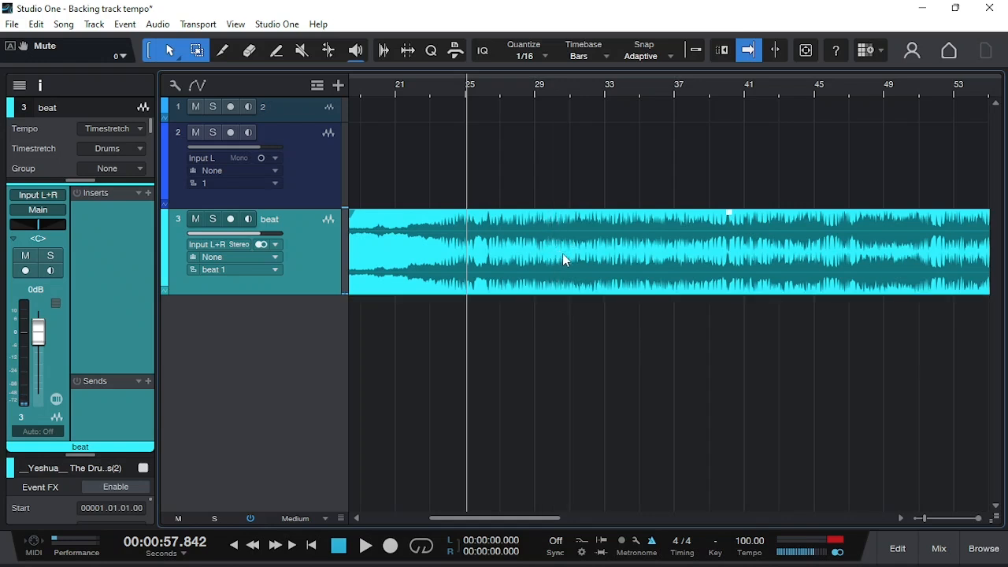
- Set the Speedup of the audio event on the beat track to 0.9
right_click(564, 259)
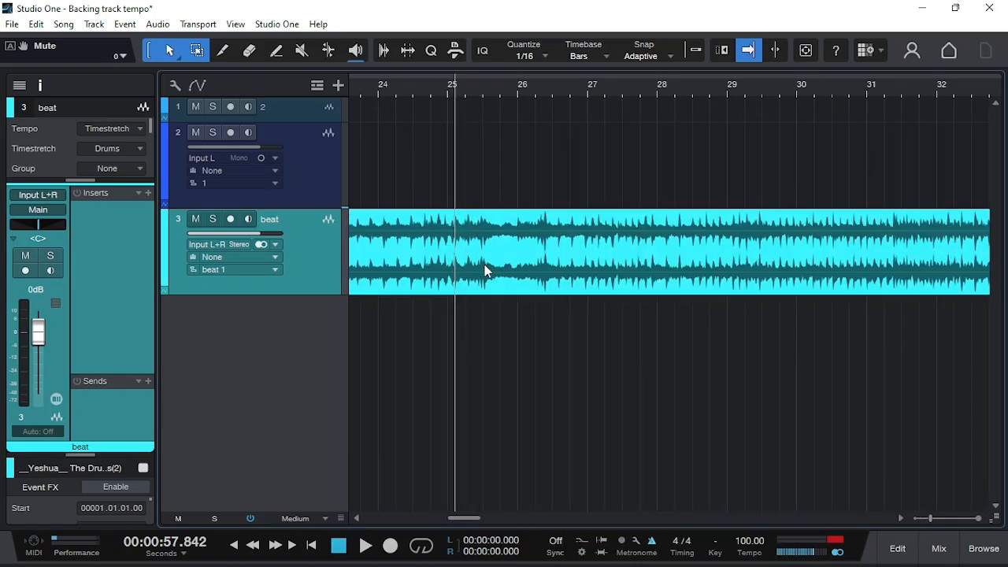
right_click(484, 265)
click(685, 207)
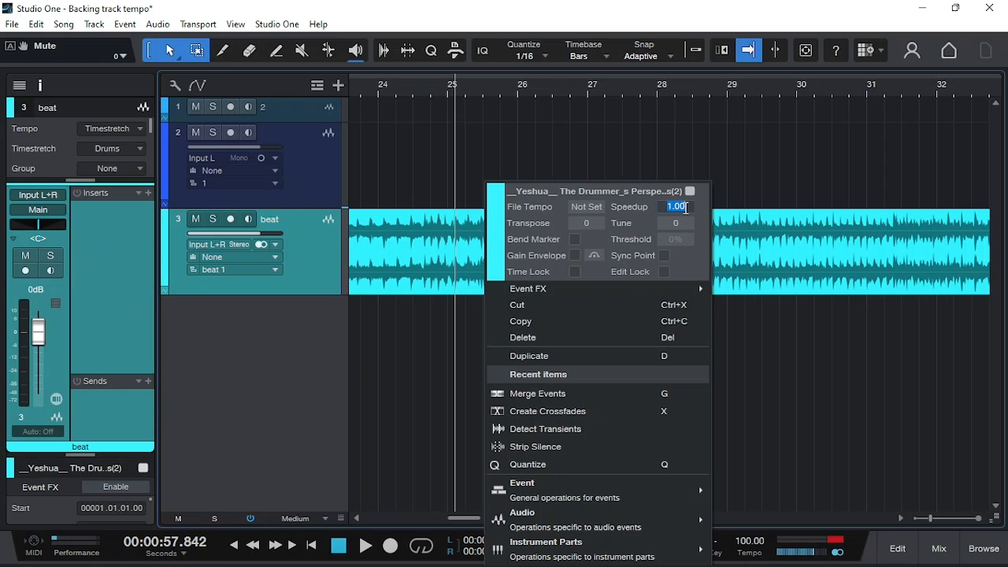
text(.9)
key(Return)
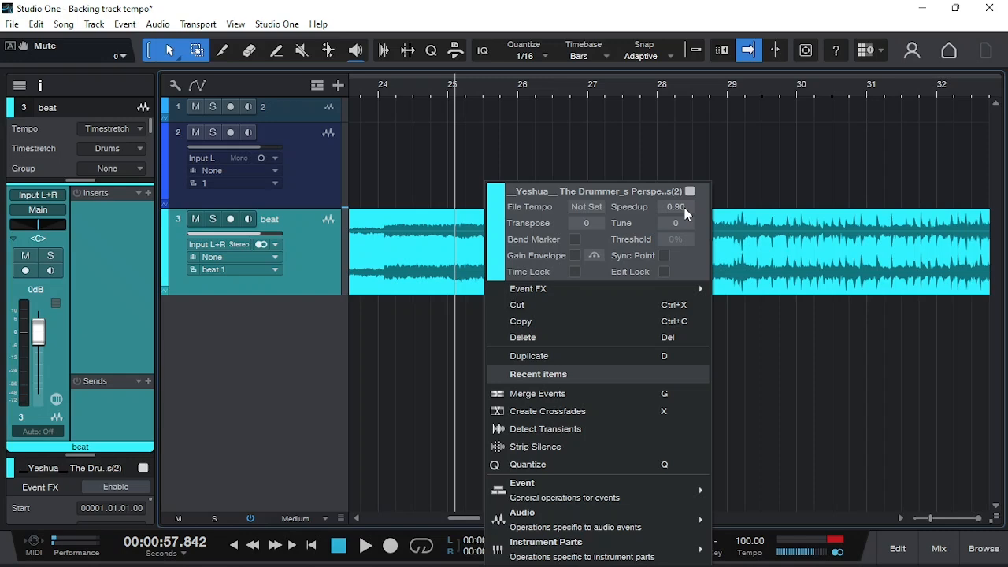
click(739, 156)
- Play the slowed beat track from about bar 28 to hear the new speed, and stop playback
key(w)
key(w)
key(w)
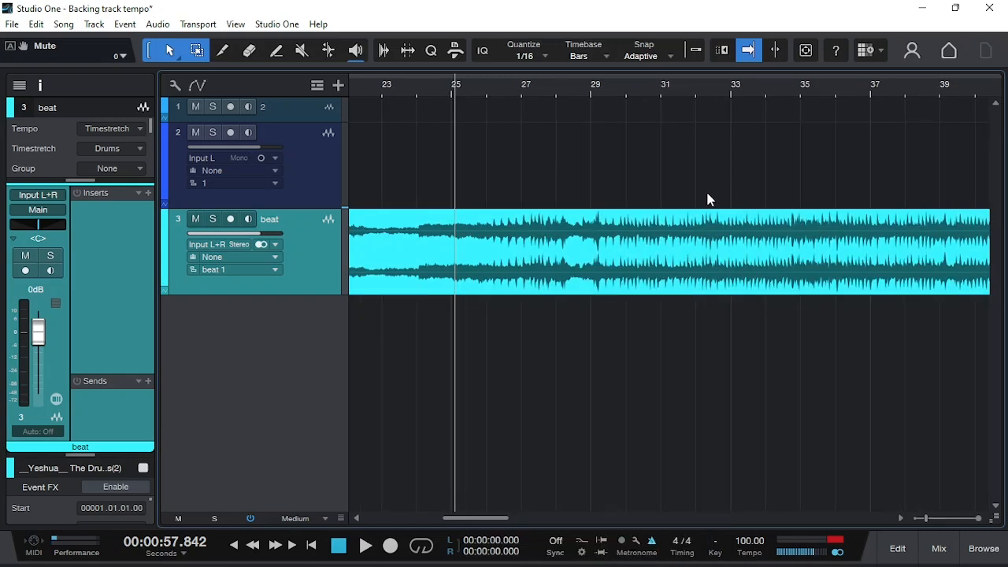
click(477, 87)
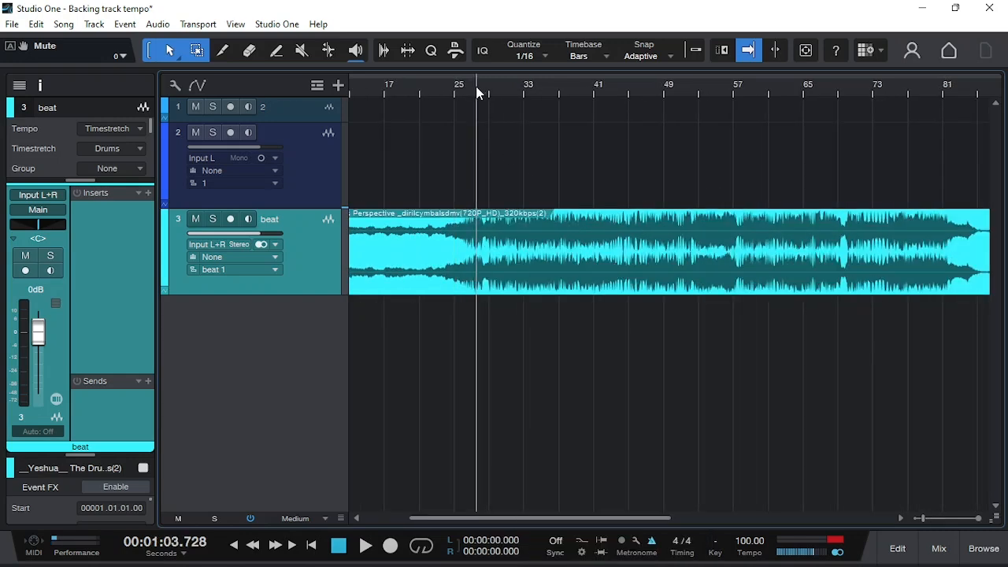
click(485, 96)
key(e)
key(e)
key(e)
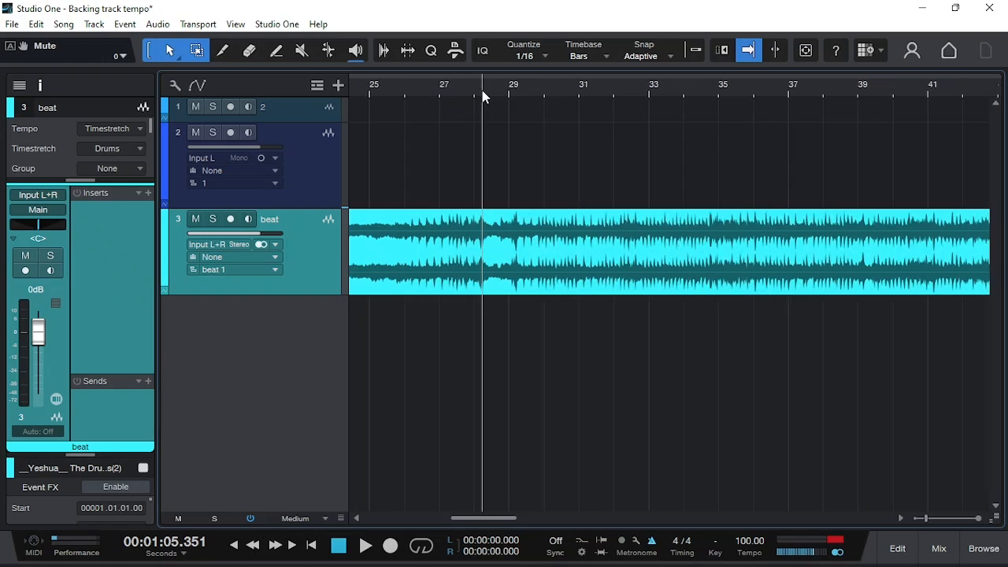
key(space)
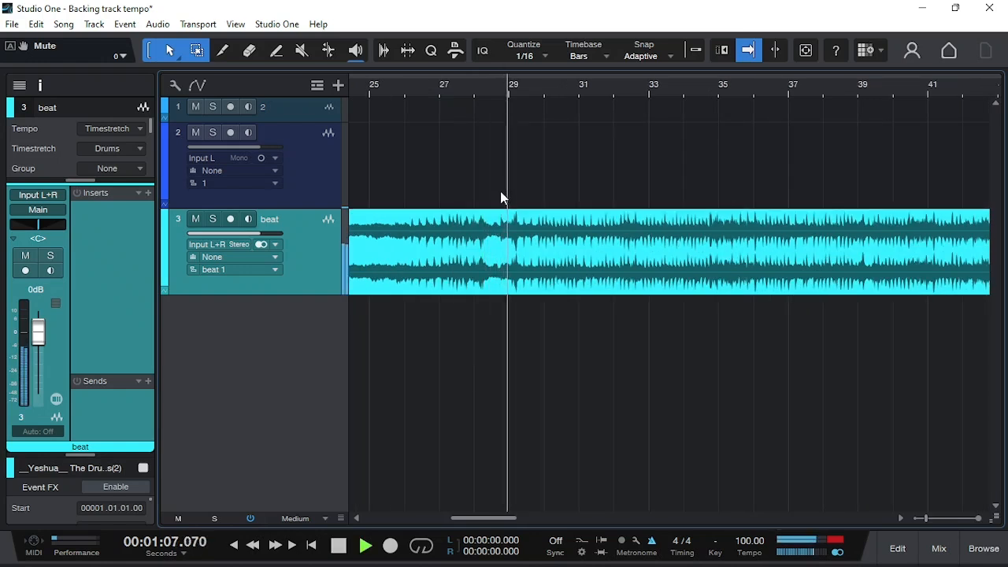
key(space)
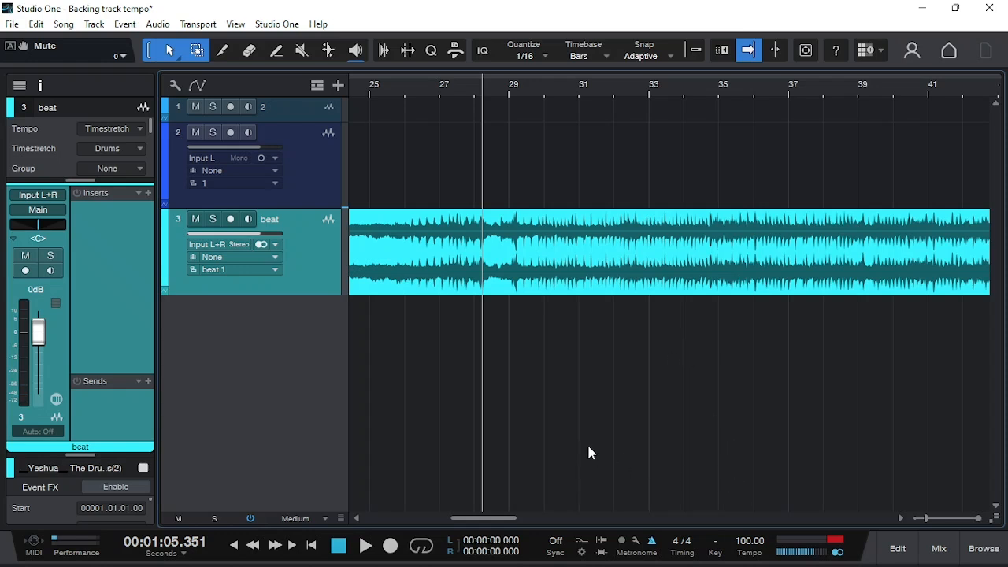
- Switch to Calculator, divide 10 by 100, and multiply the result by 130 to get ten percent of the tempo
key(XF86Calculator)
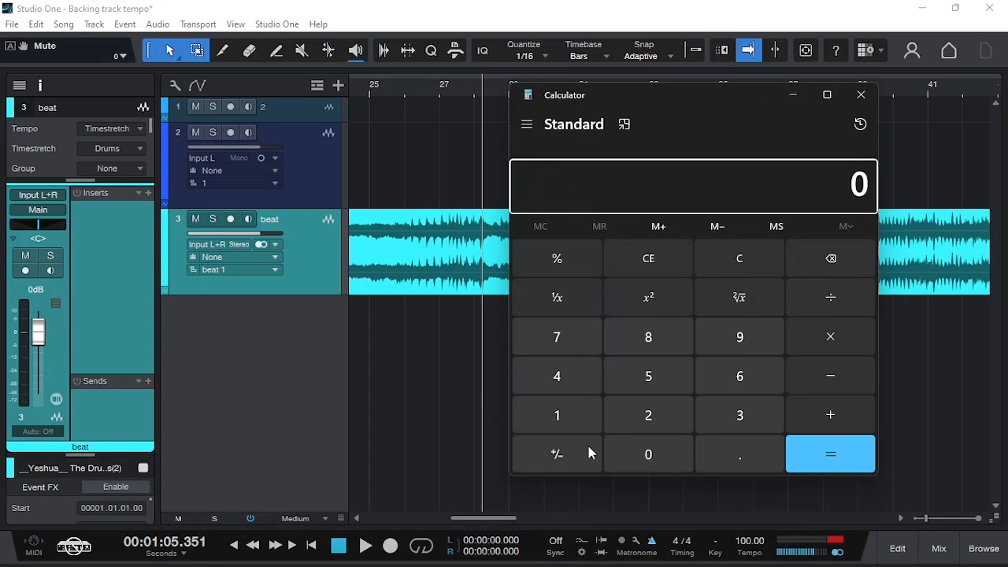
text(10/100)
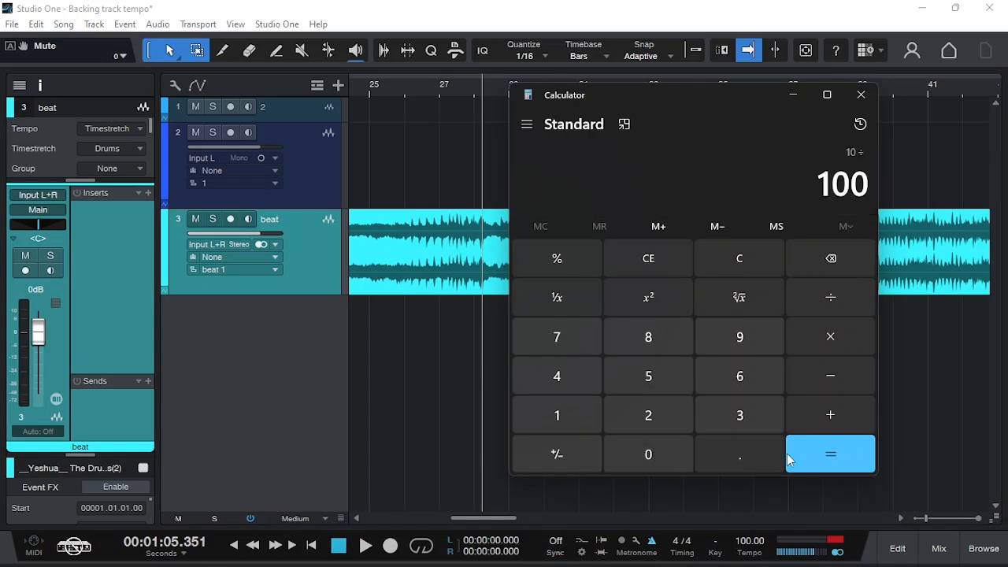
click(831, 454)
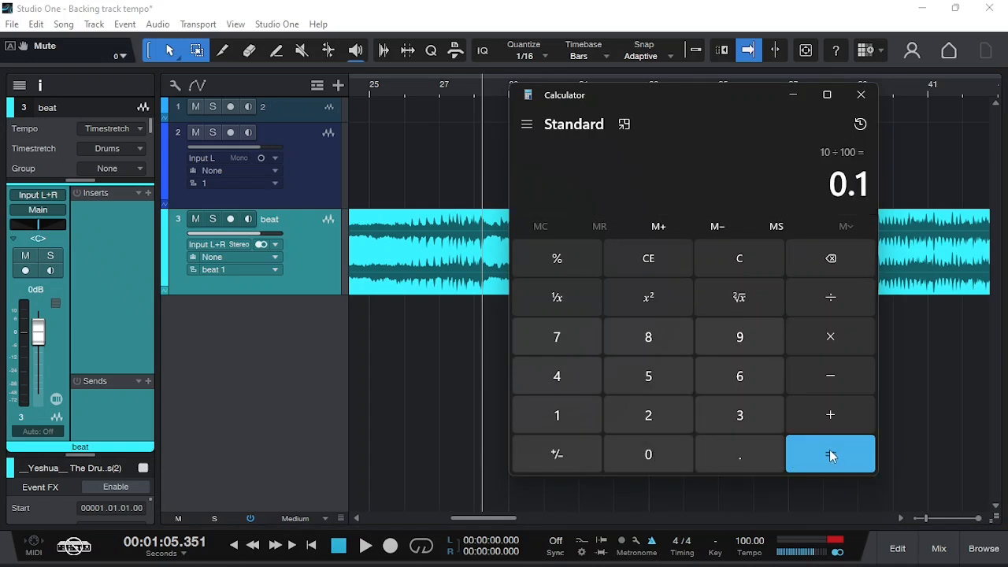
click(835, 341)
click(571, 423)
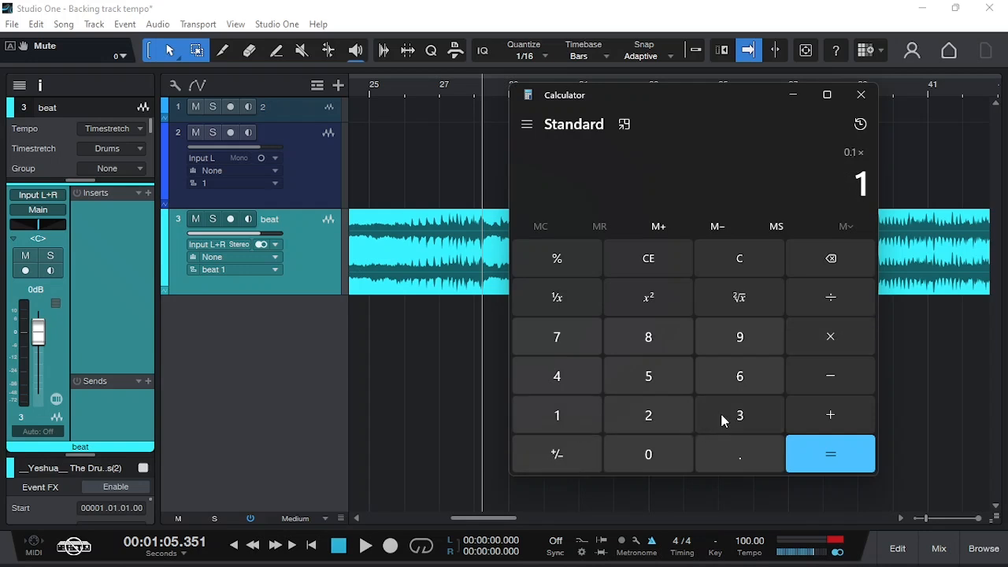
click(720, 415)
click(675, 455)
click(835, 450)
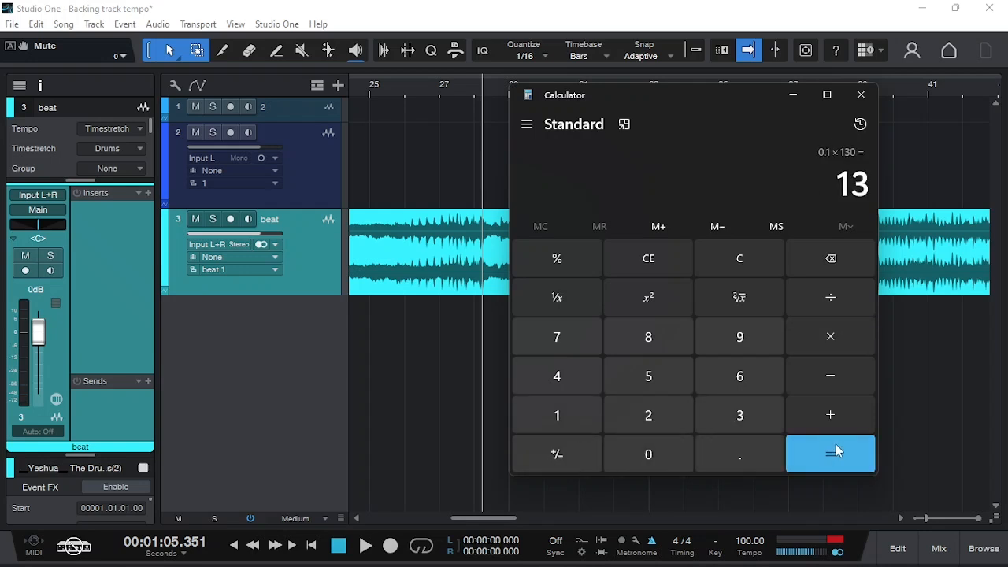
- Clear the calculation and subtract 13 from 130 to get the slowed track's BPM
click(744, 259)
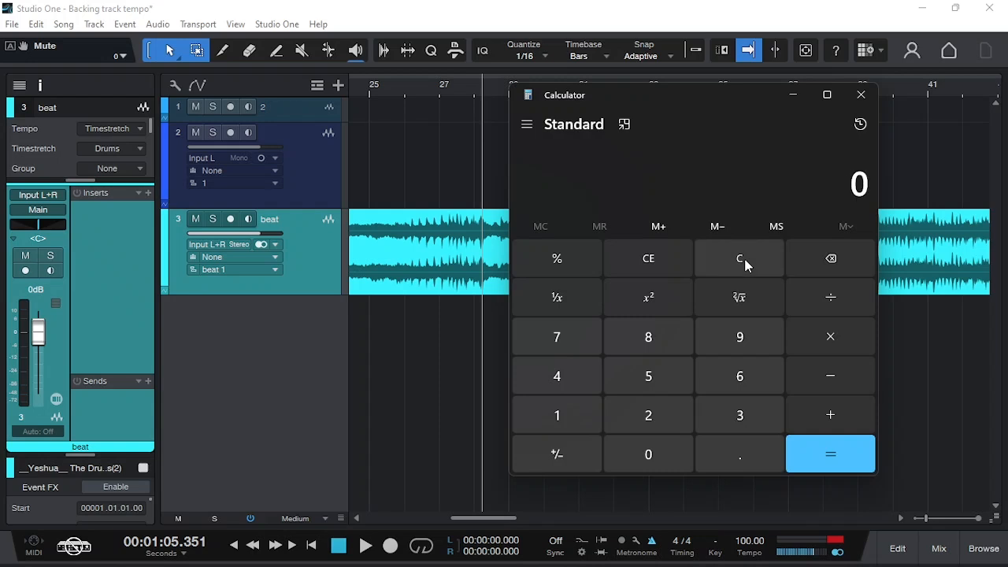
click(551, 416)
click(768, 417)
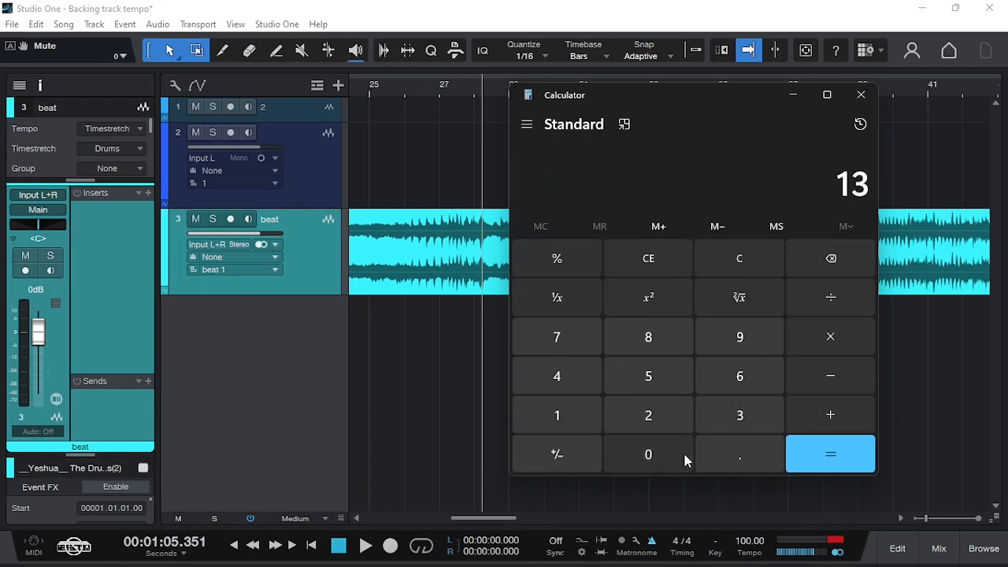
click(684, 457)
click(830, 375)
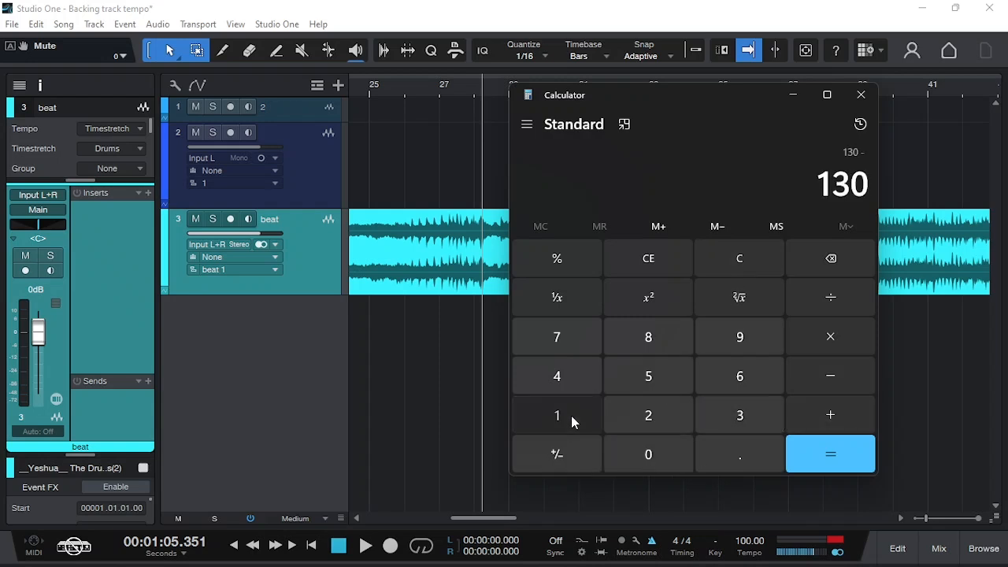
click(572, 418)
click(729, 418)
click(828, 452)
- Return to Studio One, set the song tempo to 117 BPM, and play the beat track from about bar 33 before stopping
click(450, 399)
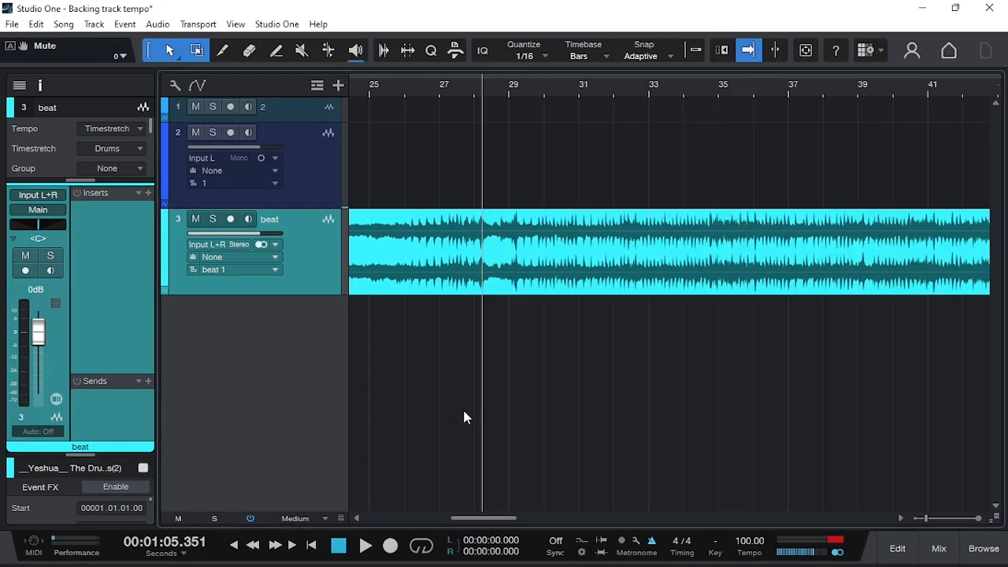
click(749, 542)
text(117)
key(Return)
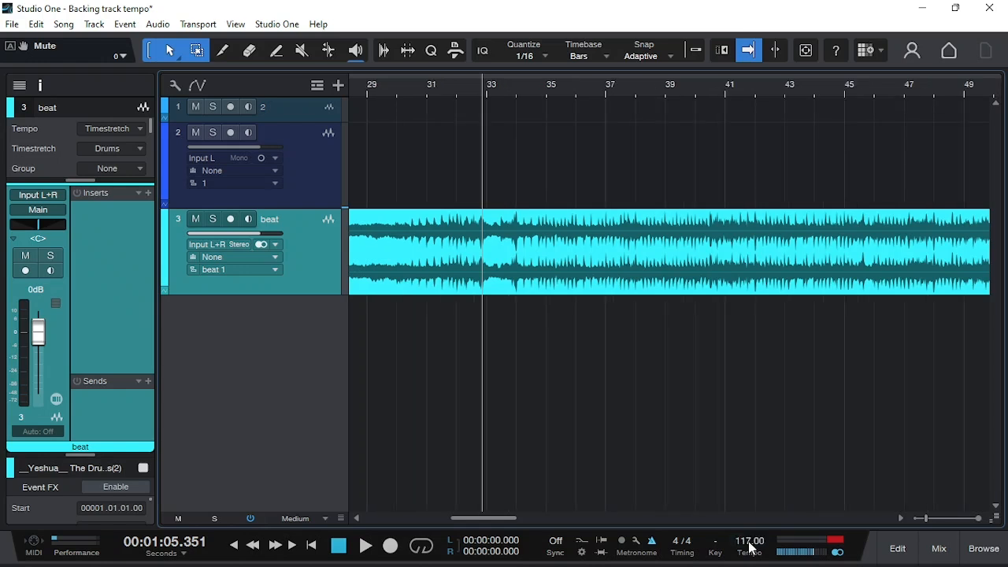
key(space)
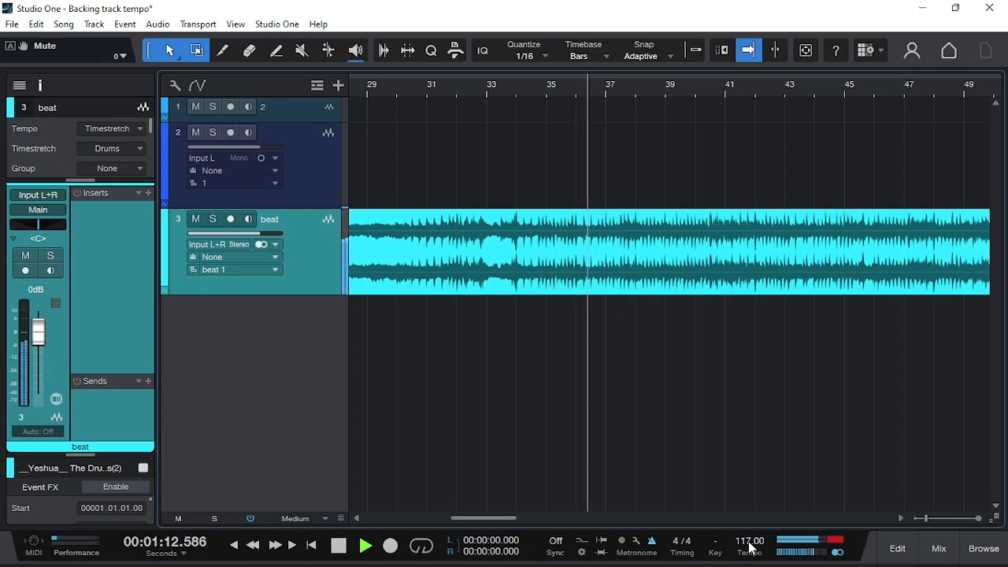
key(space)
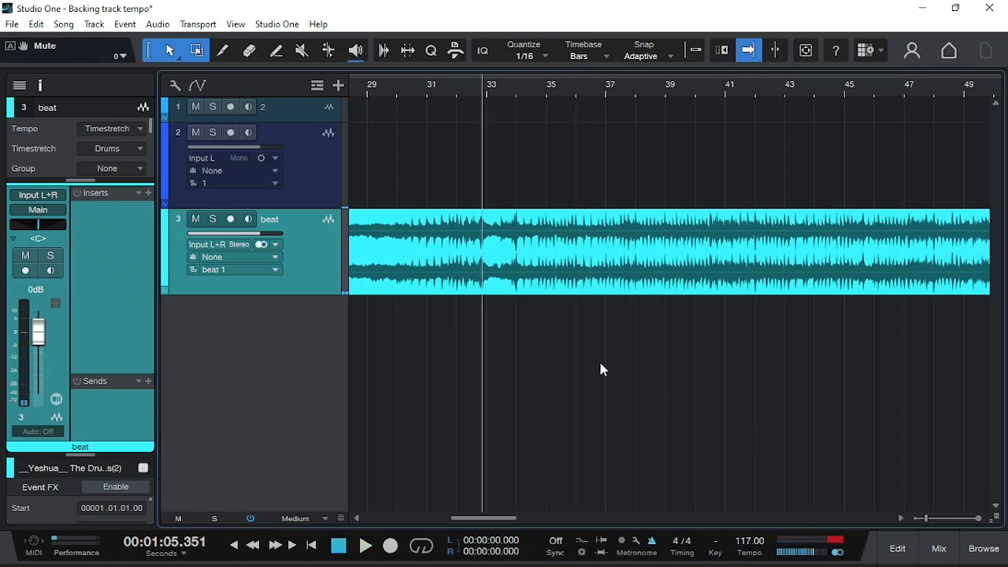
- Set the Speedup of the audio event on the beat track to 0.80
right_click(513, 251)
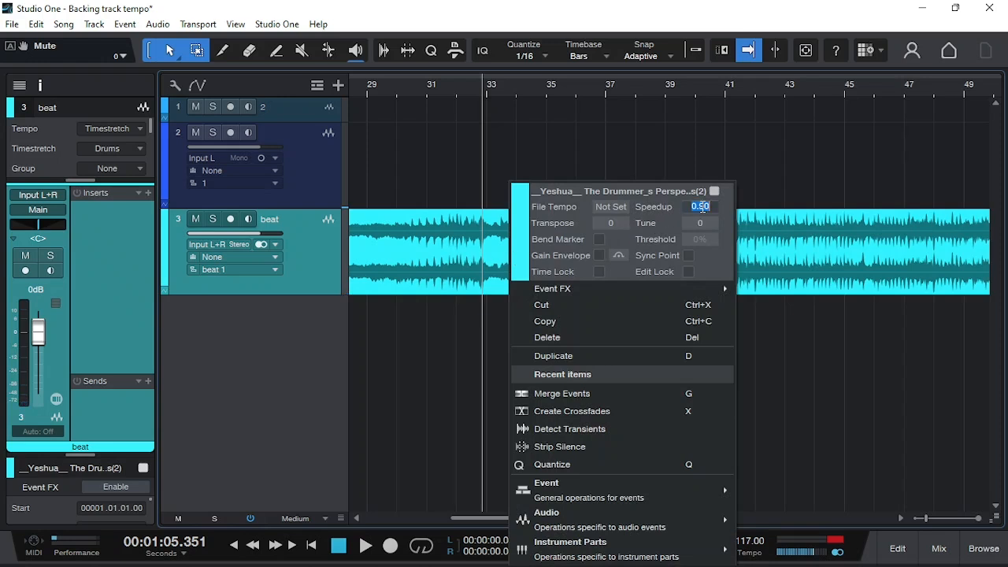
key(BackSpace)
text(.)
text(90)
key(Return)
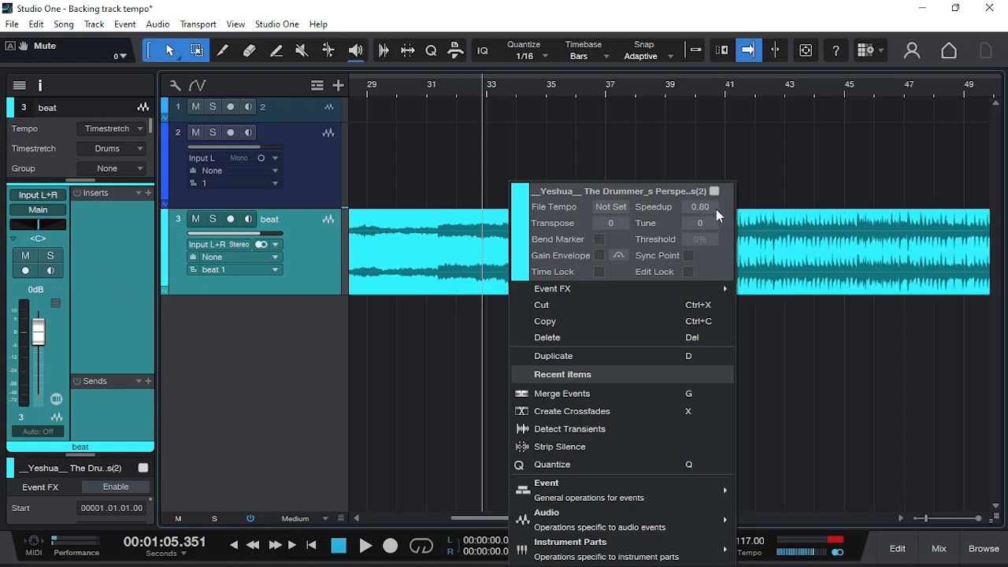
click(652, 150)
- Place the playback position at about bar 35 of the song
key(w)
key(w)
key(w)
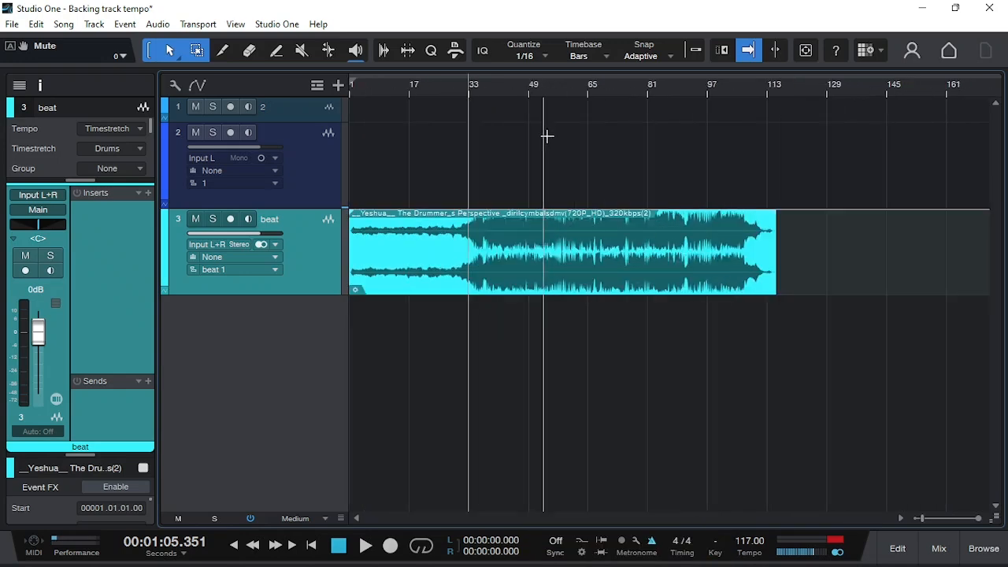
click(476, 89)
- Switch to Calculator, divide 20 by 100, and multiply the result by 130 to get twenty percent of the tempo
key(alt+Tab)
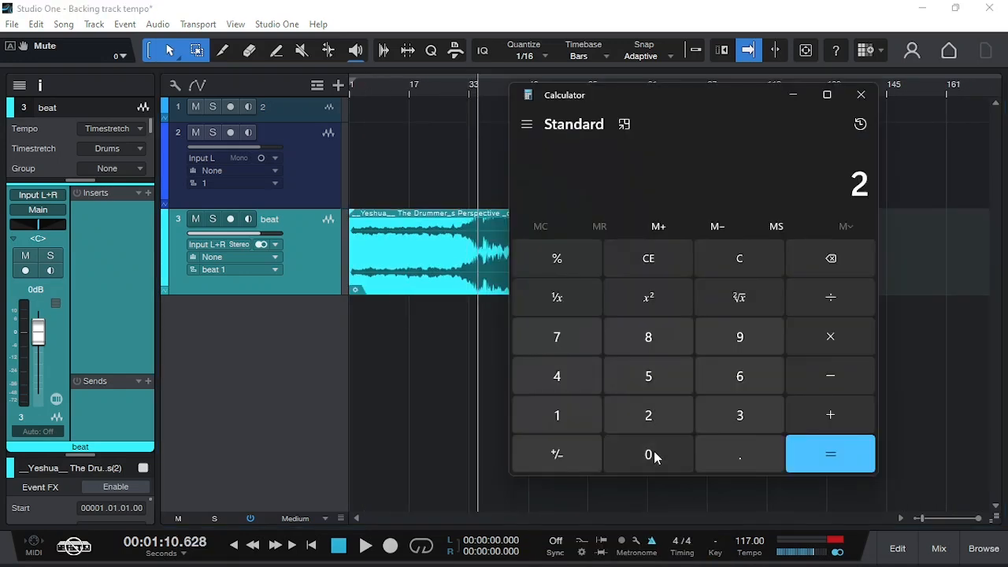
click(654, 456)
click(827, 299)
click(569, 415)
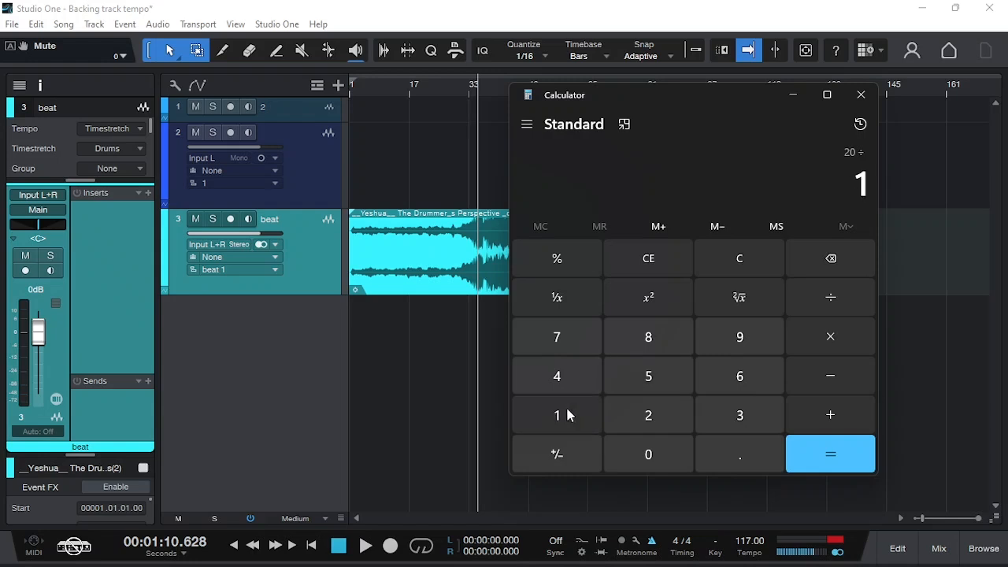
click(648, 454)
click(649, 454)
click(803, 446)
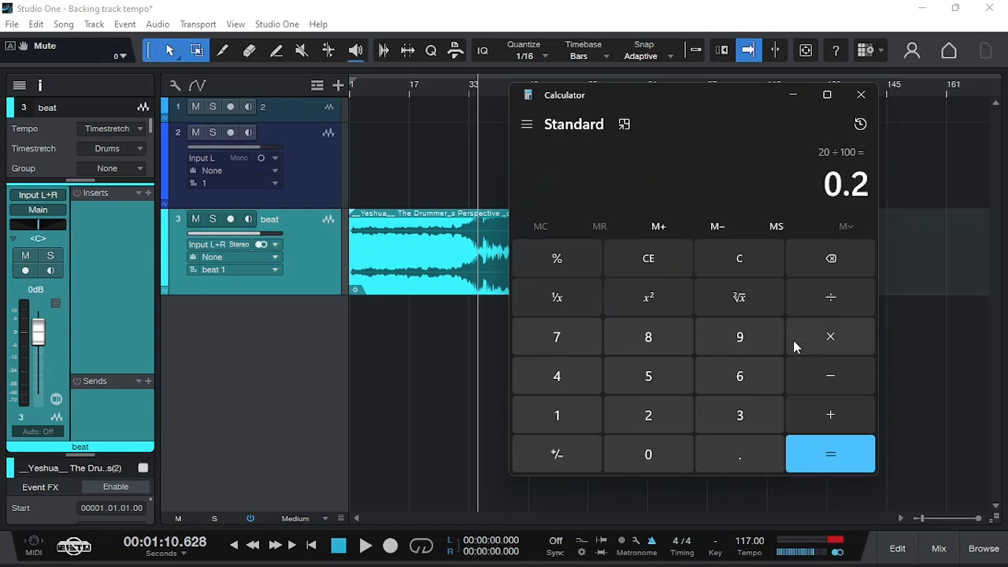
click(821, 334)
click(560, 412)
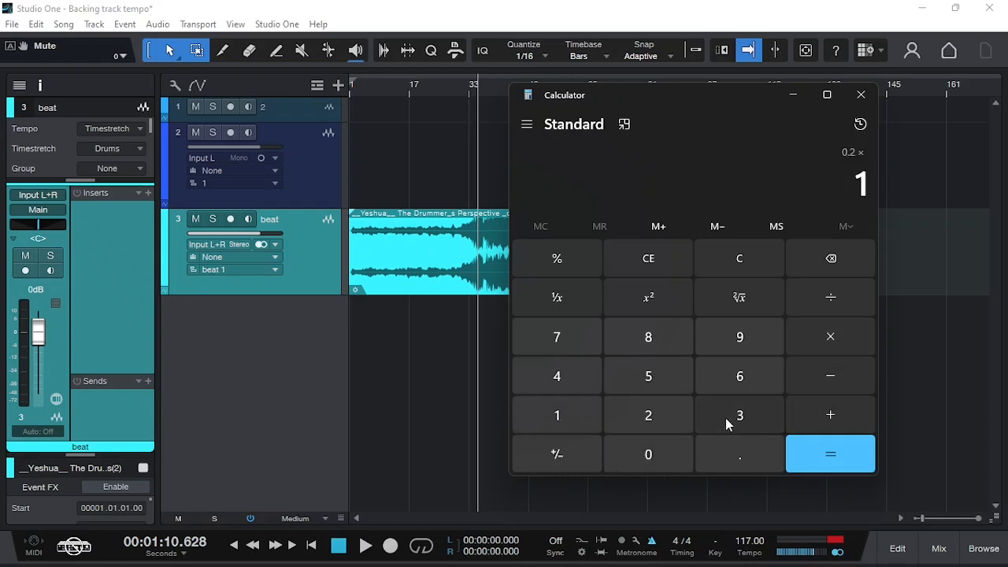
click(726, 424)
click(647, 455)
click(827, 454)
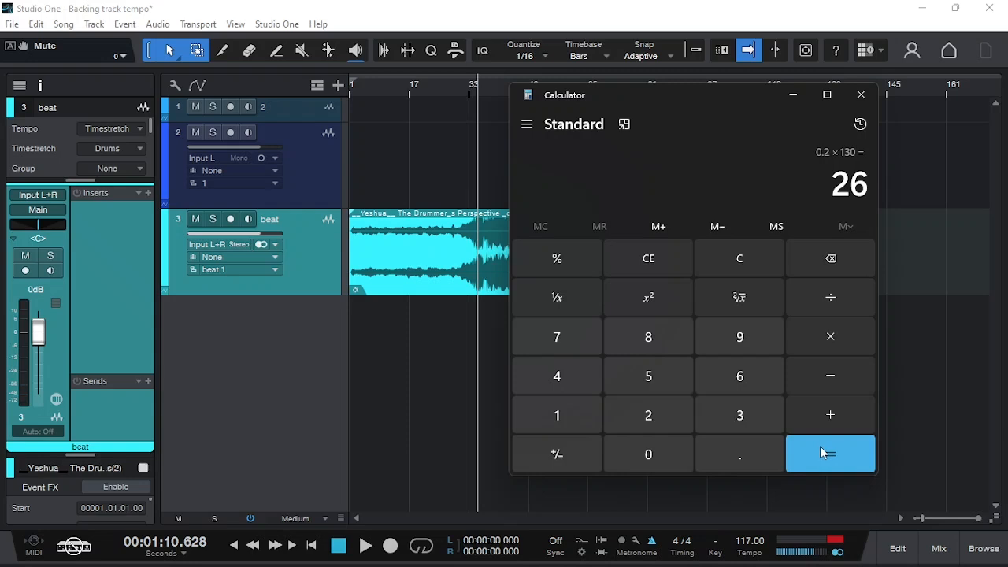
- Clear the calculation and subtract 26 from 130 to get the BPM for the 0.80 speed
click(758, 259)
click(569, 417)
click(725, 408)
click(649, 453)
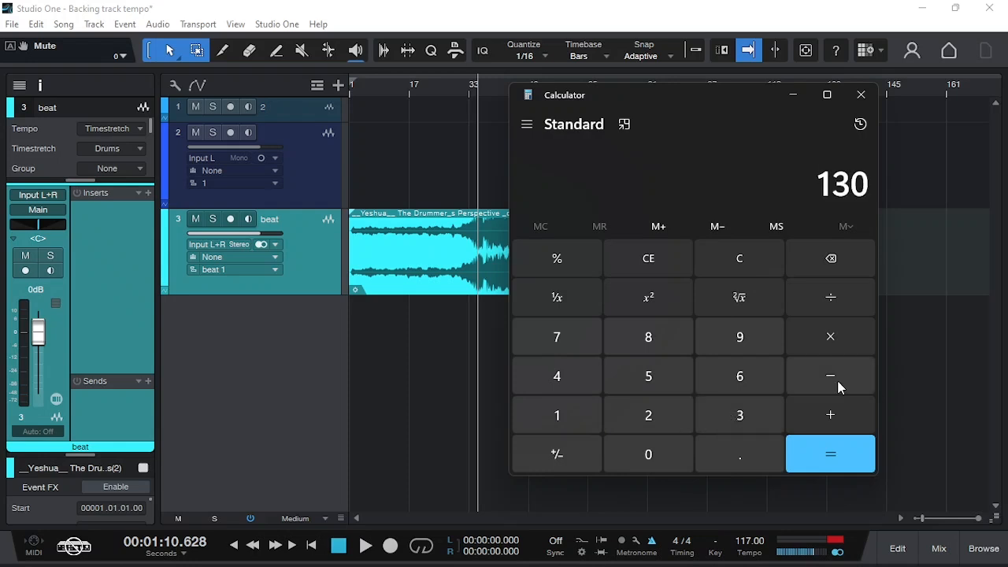
click(838, 378)
click(654, 417)
click(740, 377)
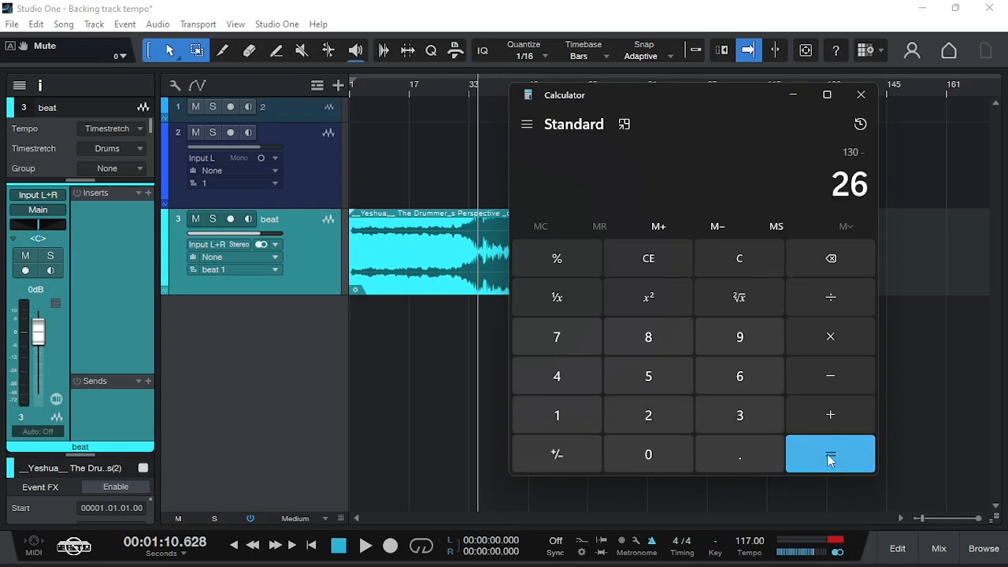
click(827, 454)
- Return to Studio One, set the song tempo to 104 BPM, and play the beat track from about bar 31 before stopping
click(456, 435)
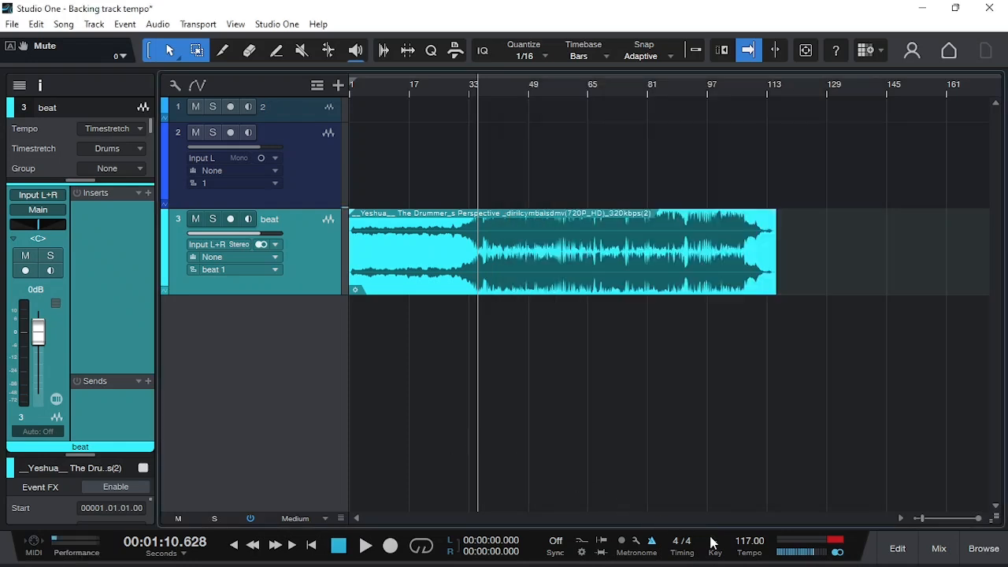
double_click(747, 542)
text(104)
key(Return)
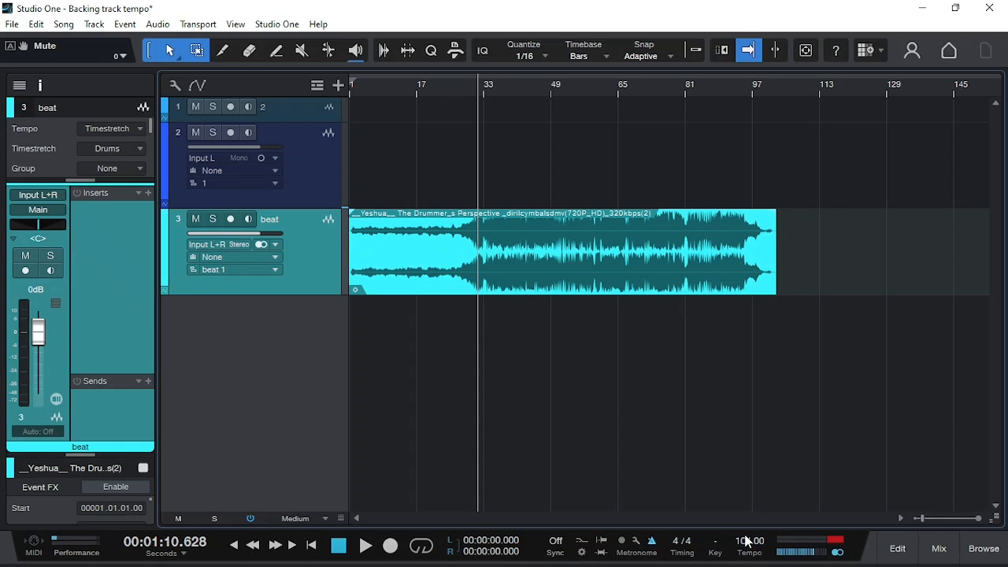
key(space)
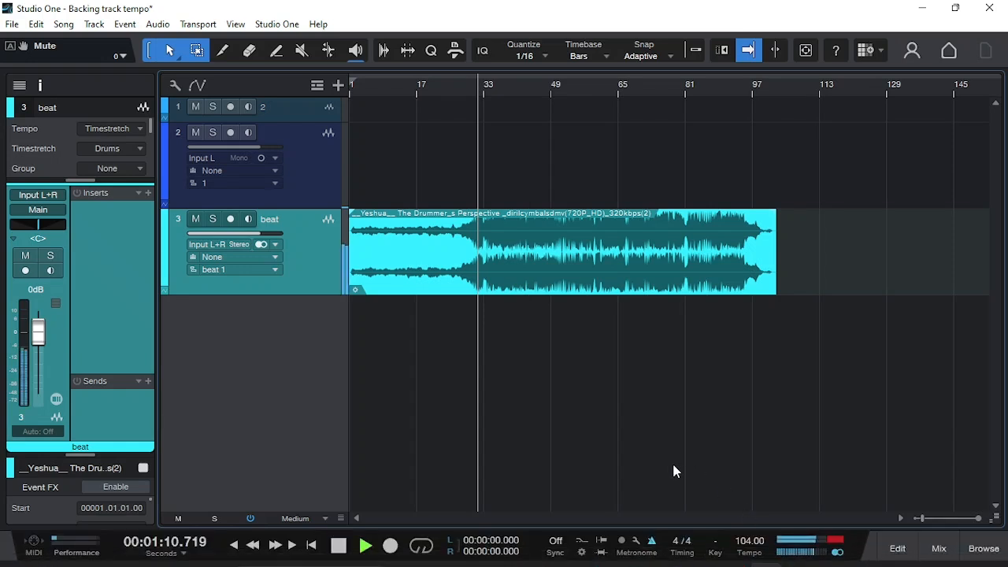
key(e)
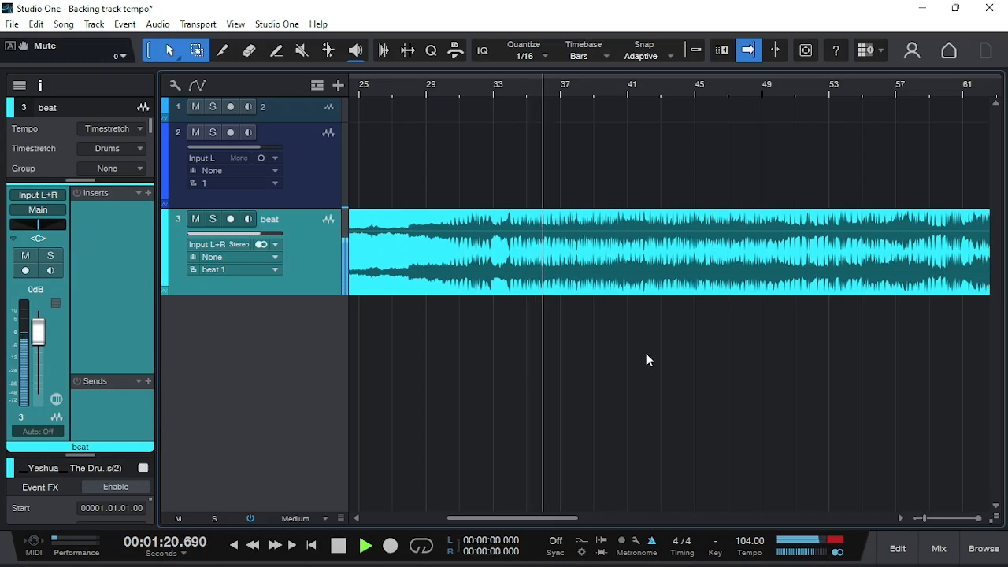
key(space)
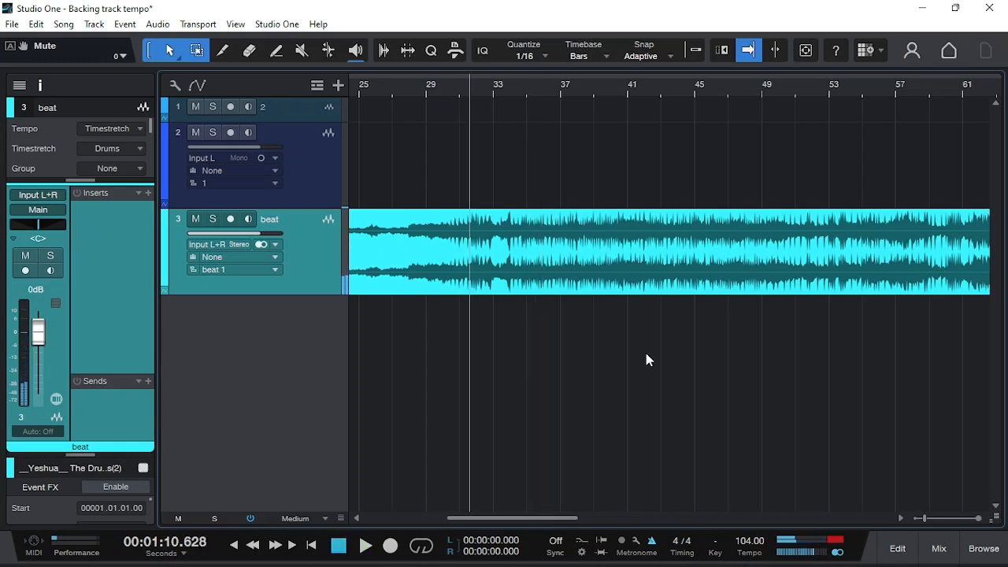
- Set the Speedup of the audio event on the beat track to 1.05
right_click(519, 272)
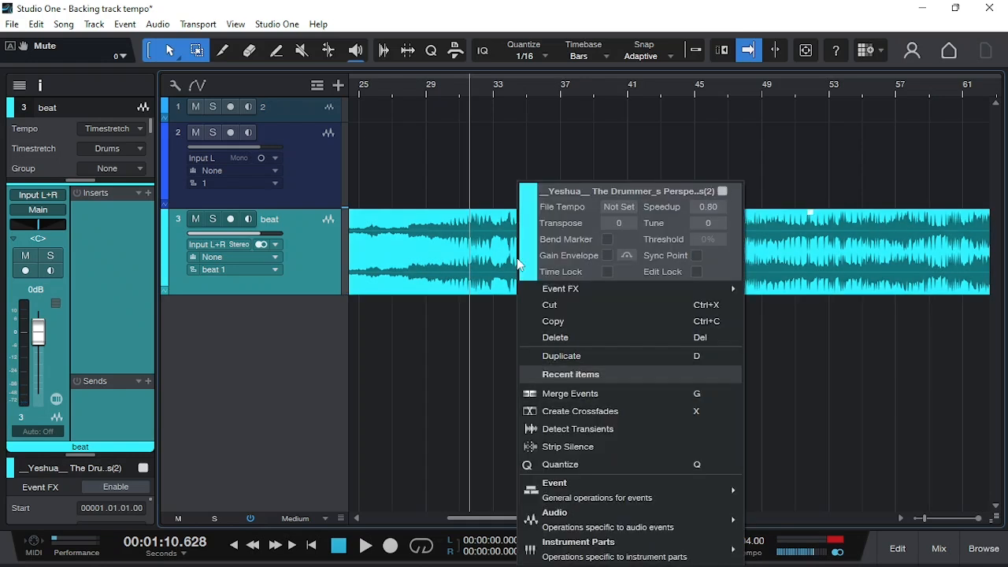
click(709, 207)
text(1.05)
key(Return)
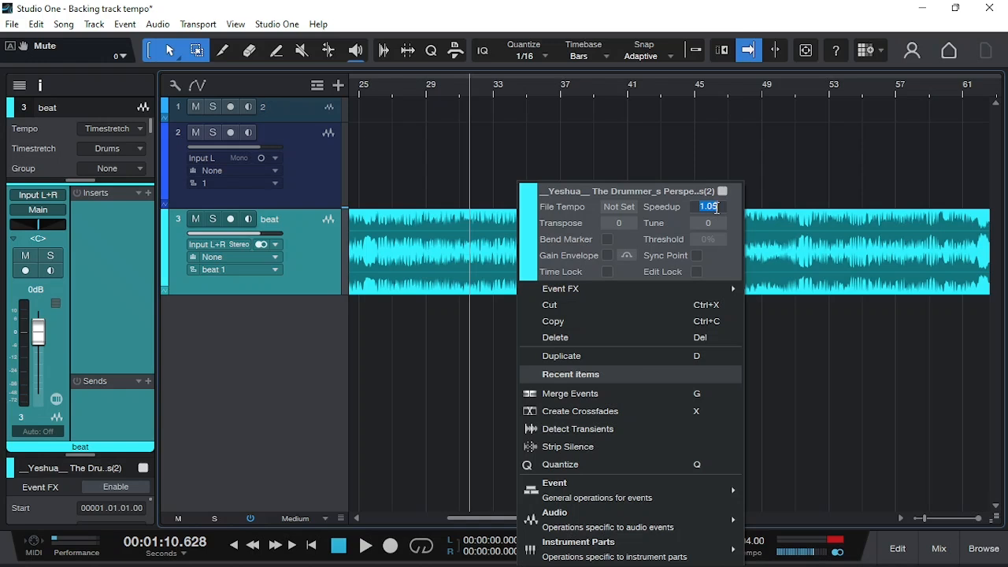
- Try a Speedup of 1.10 on the audio event and return it to 1.05
text(1.1)
key(Return)
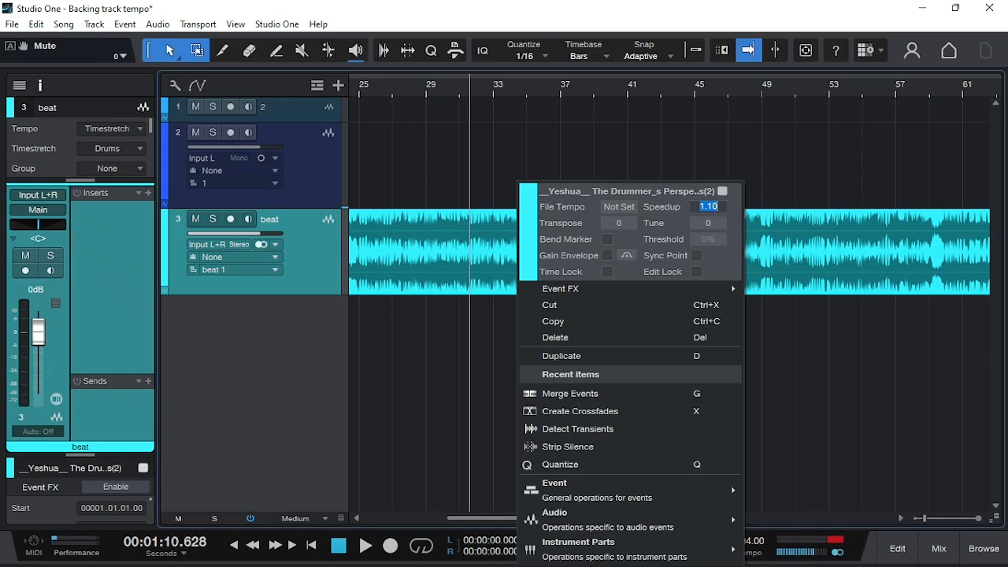
text(1.05)
key(Return)
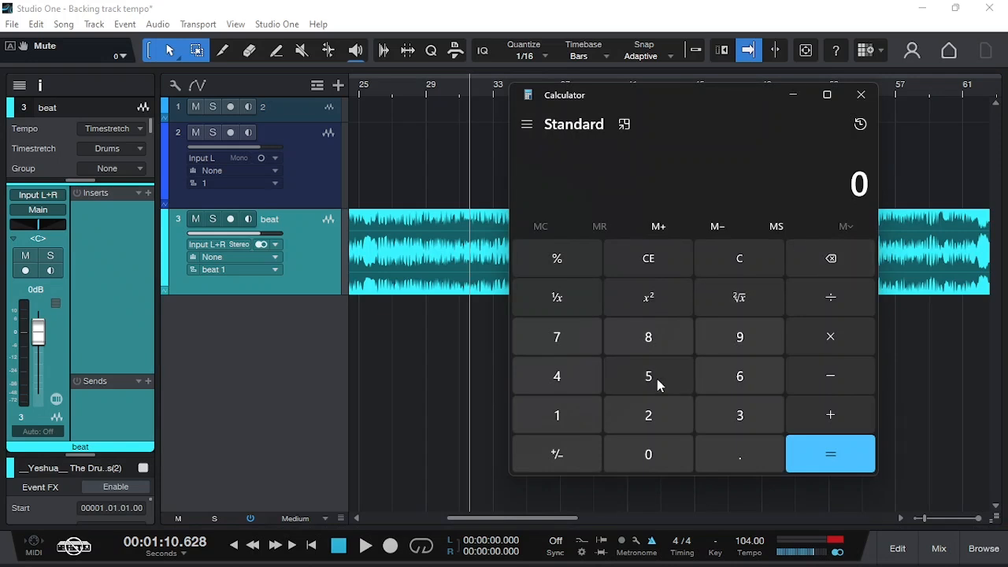
- Calculate 5 percent of the original 130 BPM by dividing 5 by 100 and multiplying by 130
click(656, 378)
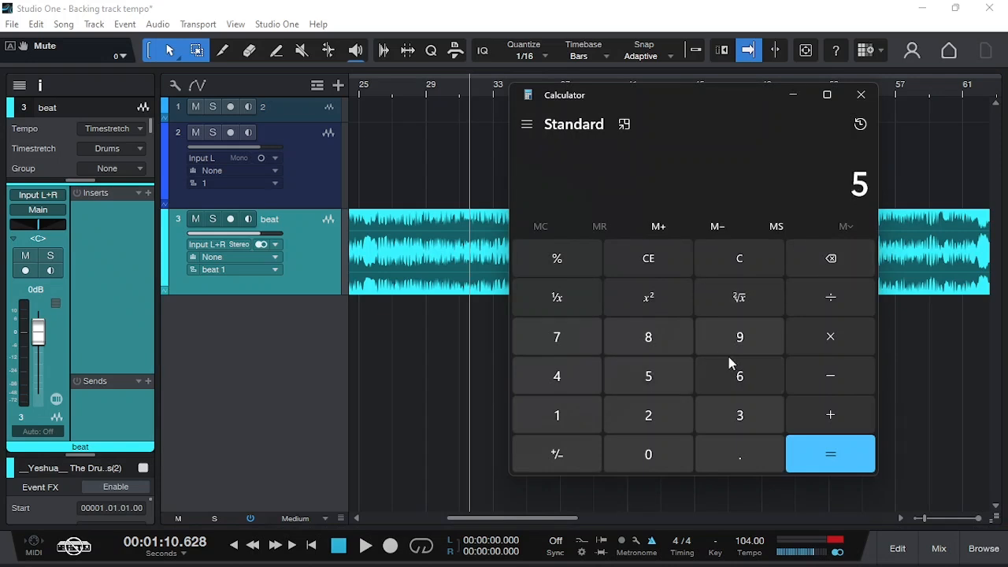
click(813, 307)
click(579, 414)
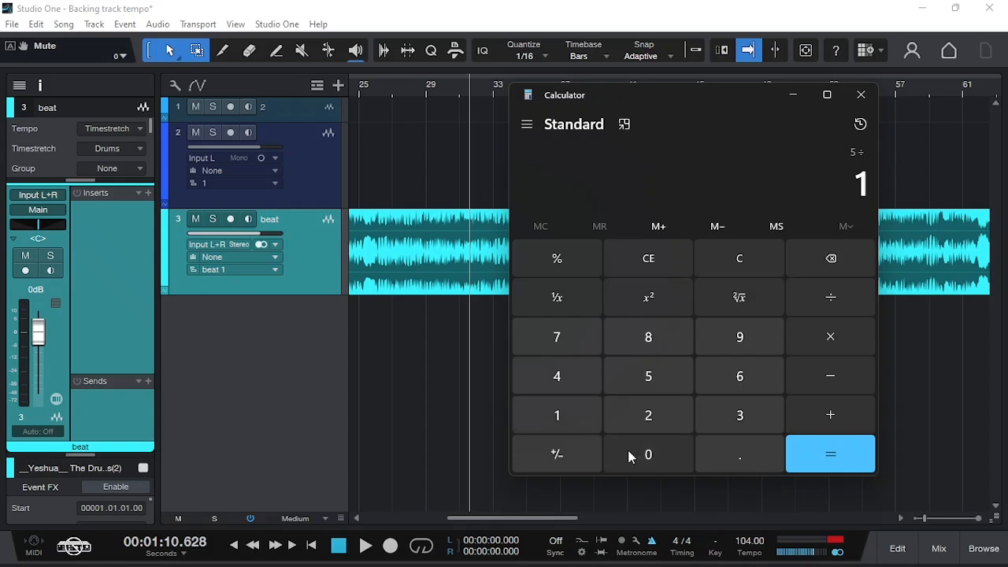
double_click(630, 454)
click(833, 453)
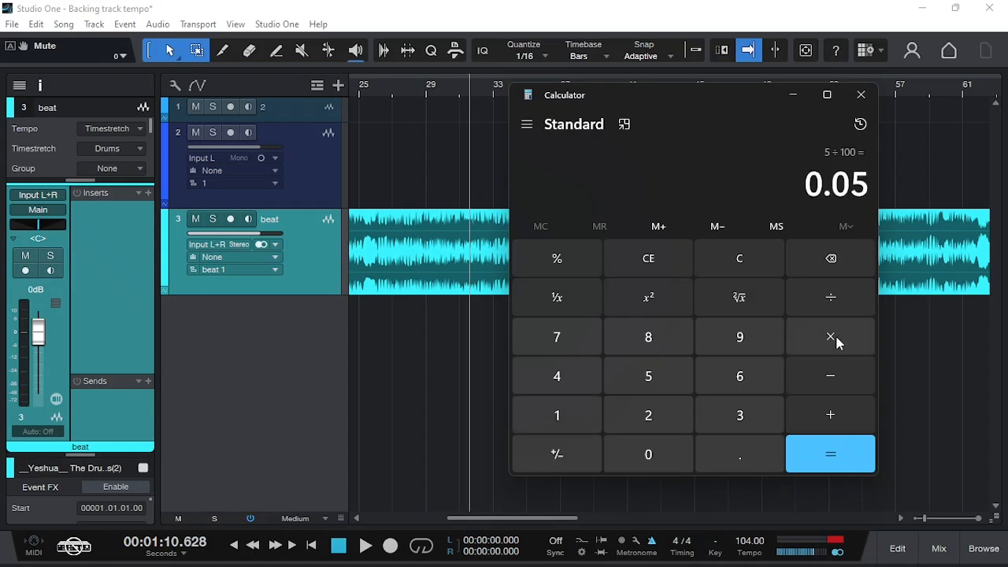
click(834, 339)
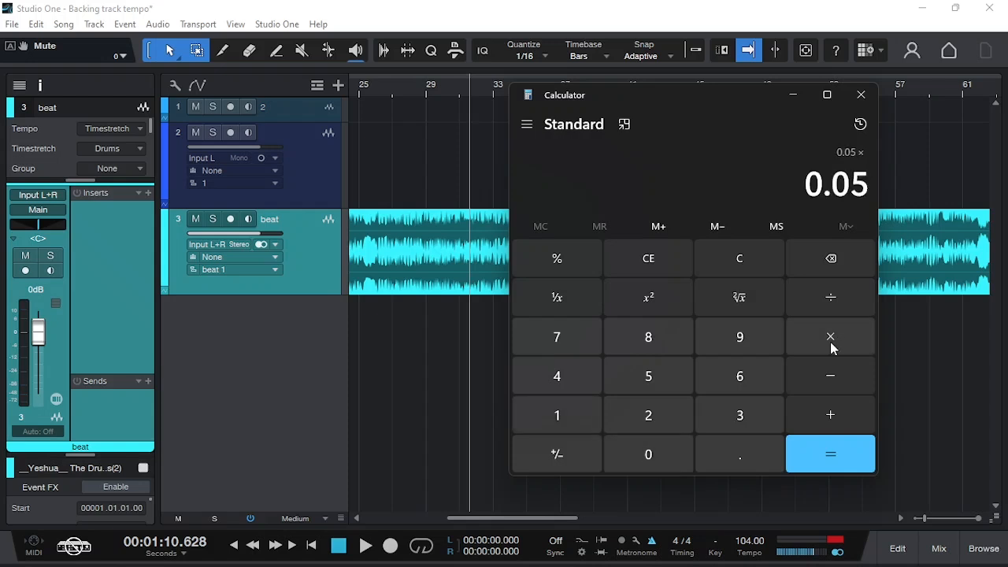
click(557, 418)
click(731, 422)
click(650, 463)
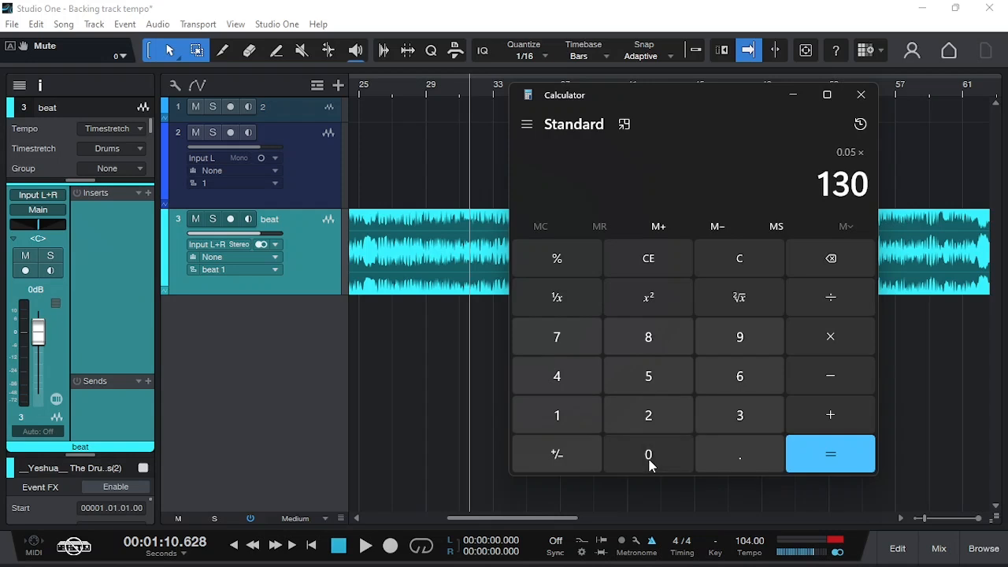
click(818, 449)
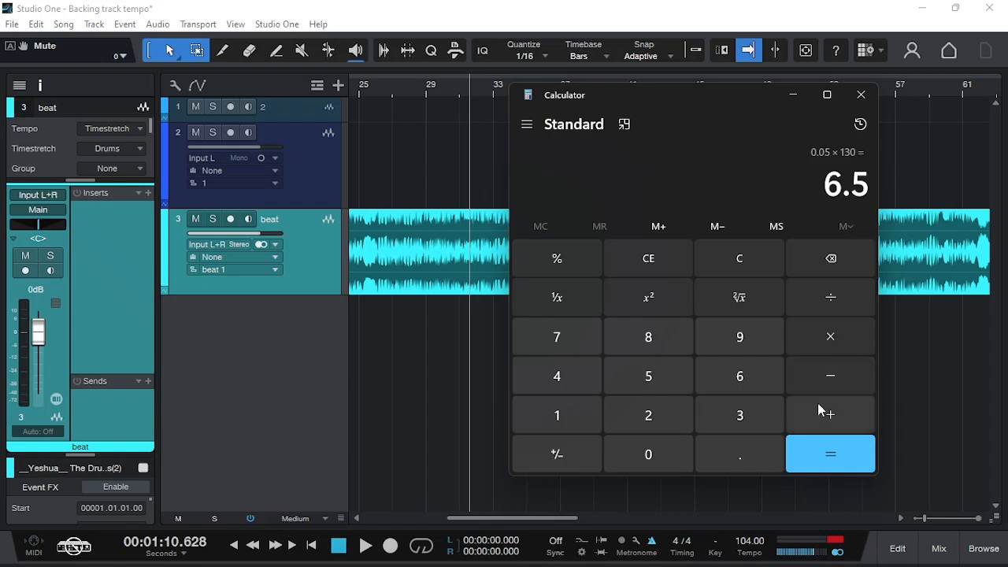
- Add 130 to the calculated 5 percent amount to get the BPM for the 1.05 speed
click(827, 417)
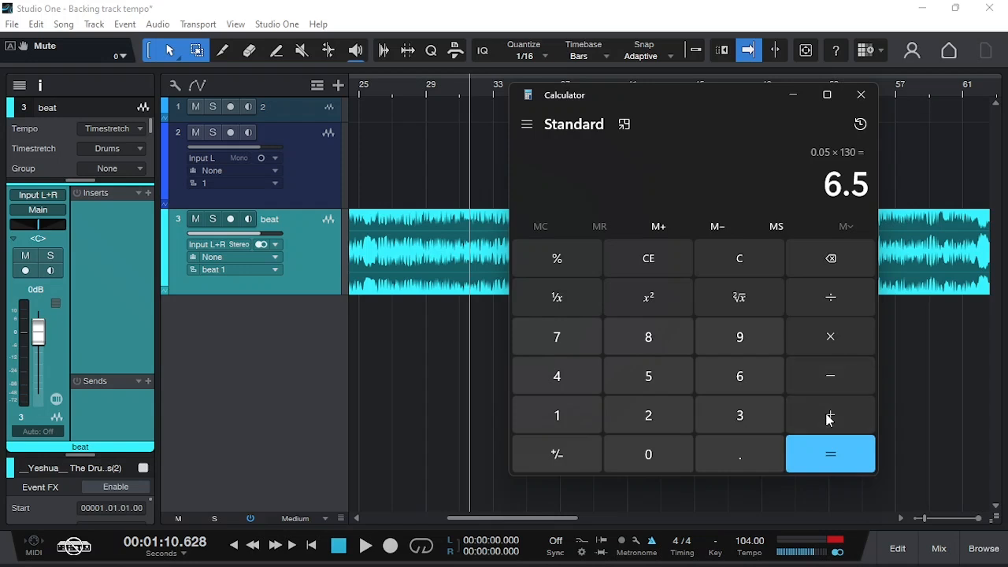
click(570, 419)
click(741, 419)
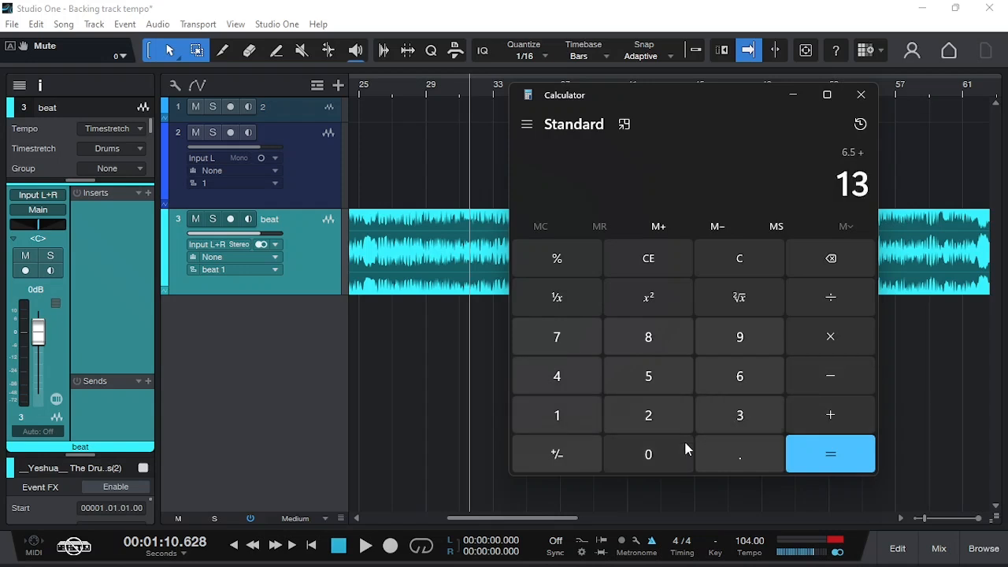
click(649, 454)
click(826, 455)
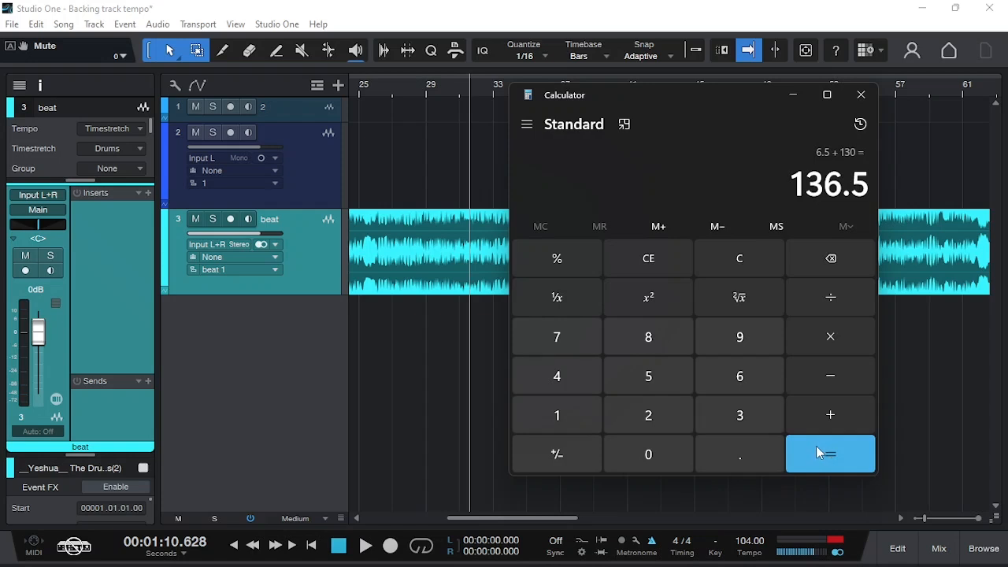
- Return to Studio One and set the song tempo to 136.5 BPM
click(489, 387)
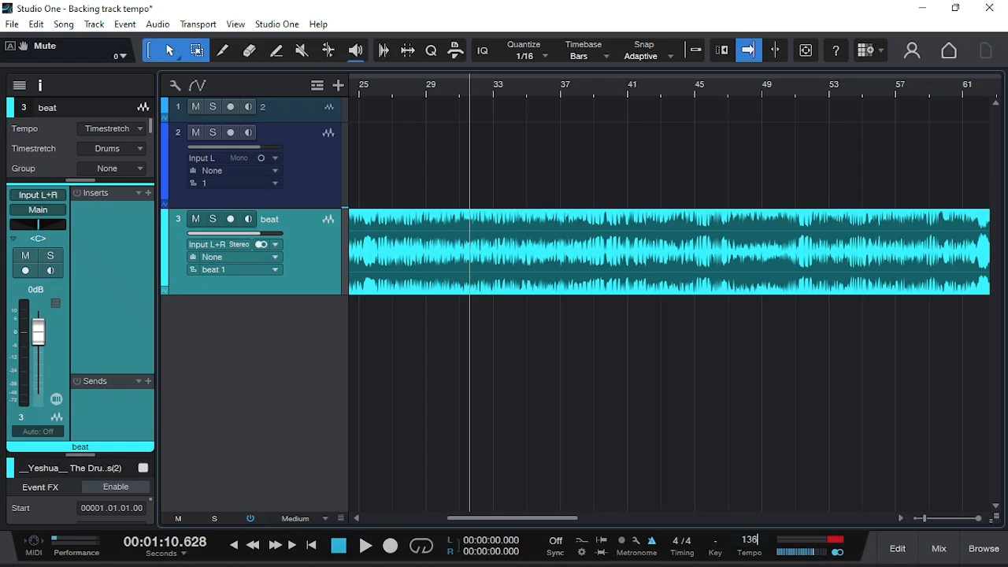
text(.5)
key(Return)
- Play the beat track from the current cursor position for about ten seconds to check the tempo, and stop playback
key(space)
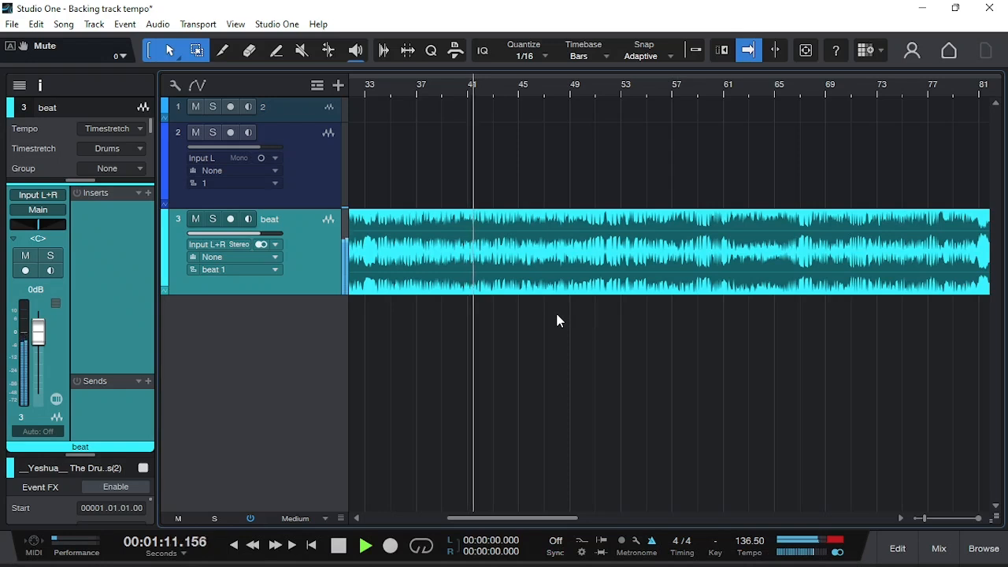
key(w)
key(w)
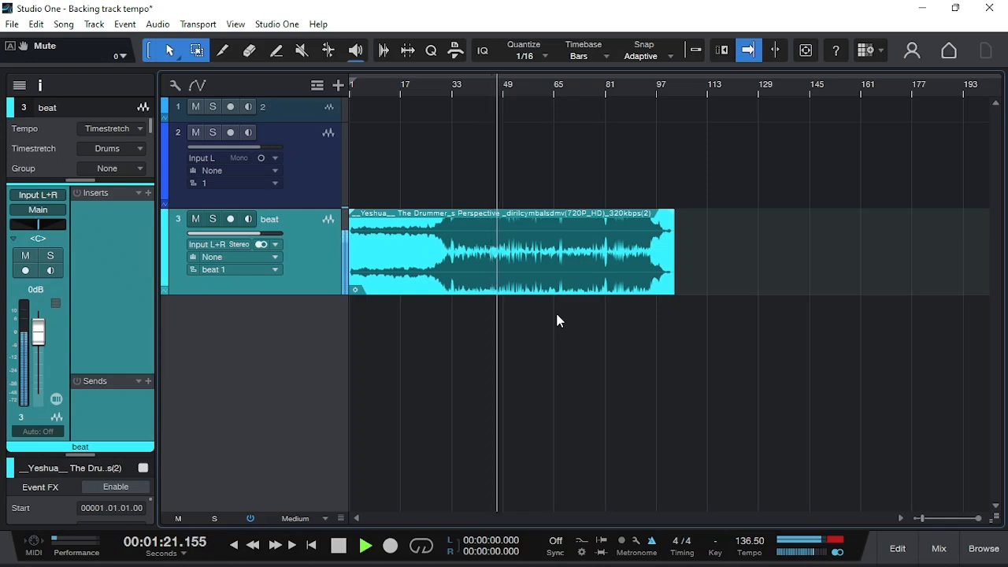
key(space)
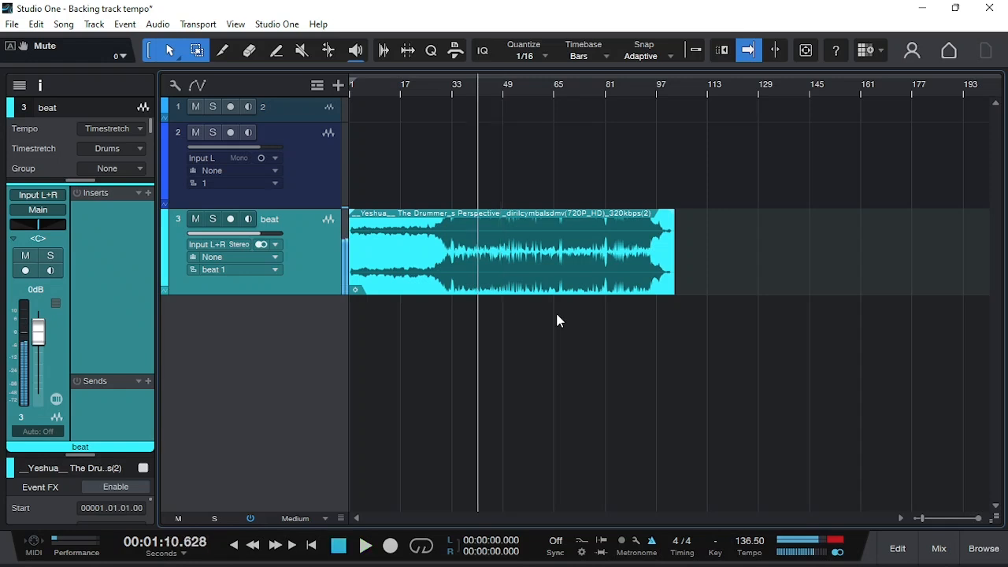